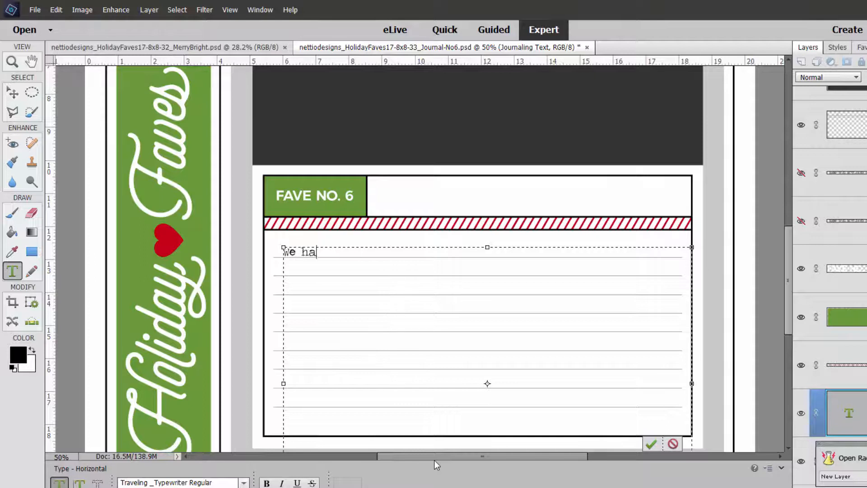
# Write "We have missed the last three Christmas Carols due to birthday" in the journaling text box
pyautogui.write('he last th')
pyautogui.press('Left')
pyautogui.press('Left')
pyautogui.press('Left')
pyautogui.press('Left')
pyautogui.press('Left')
pyautogui.write('a')
pyautogui.press('End')
pyautogui.write('ree C')
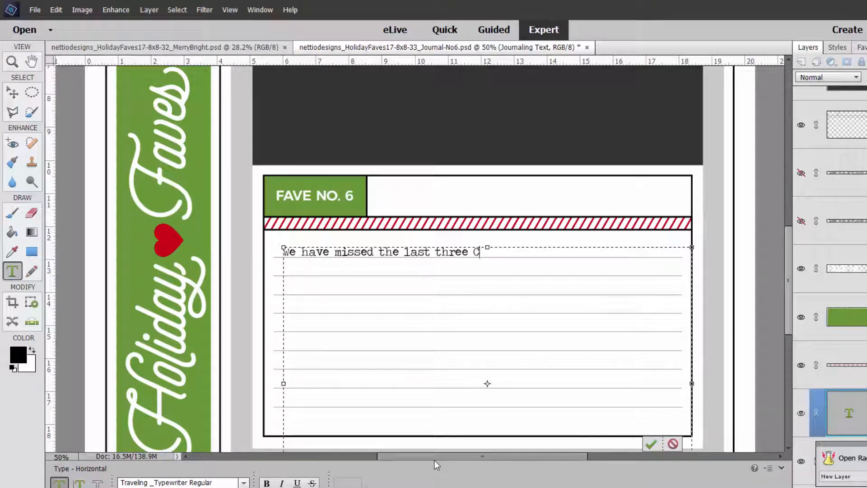
pyautogui.write('hristmas Cor')
pyautogui.press('BackSpace')
pyautogui.press('BackSpace')
pyautogui.write('arols due to birthday')
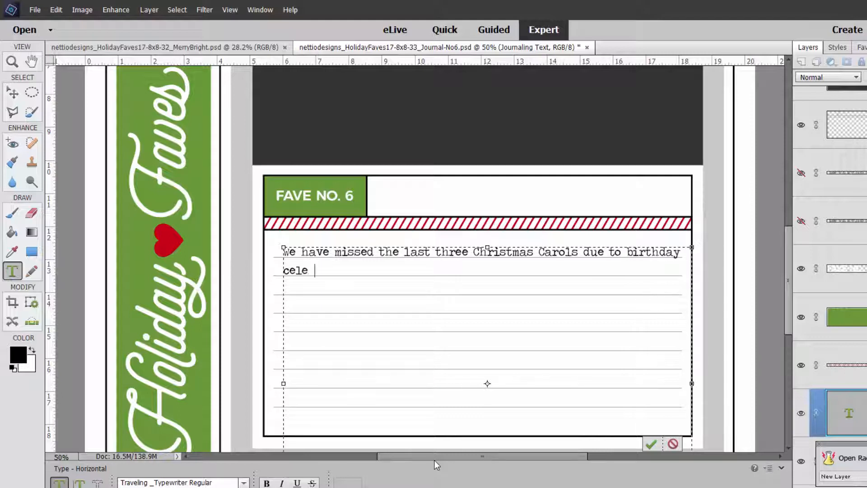
# Replace the reasons for missing the carols with "at Heathridge Park, so I was excited to be able to attend this year."
pyautogui.write(' celebrations, morning sickness and having')
pyautogui.hotkey('ctrl', 'shift', 'Left')
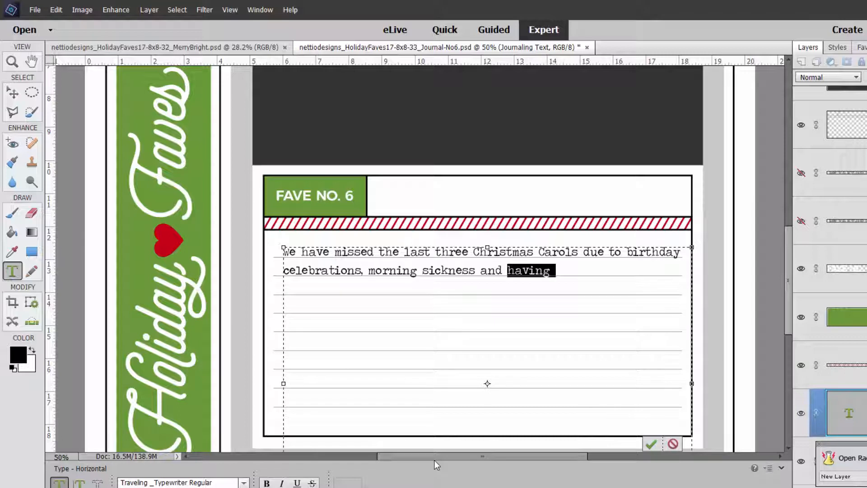
pyautogui.hotkey('ctrl', 'shift', 'Left')
pyautogui.hotkey('ctrl', 'shift', 'Left')
pyautogui.hotkey('ctrl', 'shift', 'Left')
pyautogui.hotkey('ctrl', 'shift', 'Left')
pyautogui.hotkey('ctrl', 'shift', 'Left')
pyautogui.hotkey('ctrl', 'shift', 'Left')
pyautogui.hotkey('ctrl', 'shift', 'Left')
pyautogui.write('at Heathridge Park, so I was excited to be abl')
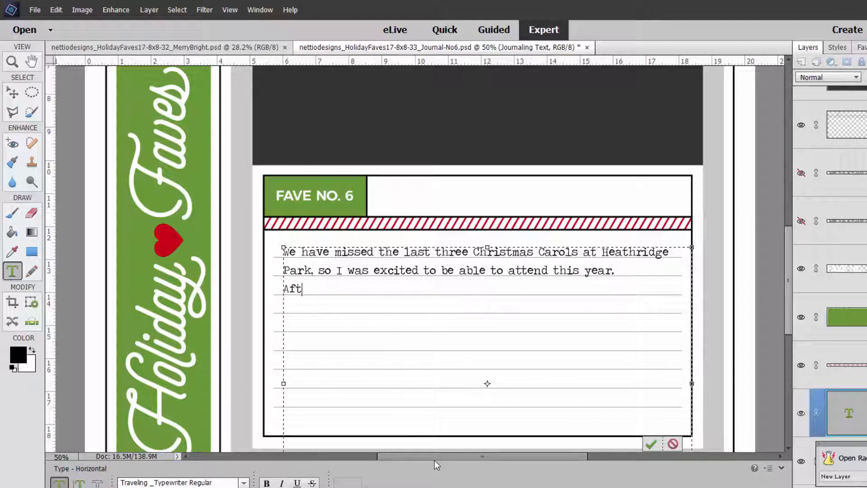
# Add "After the carols were rescheduled due to the unseasonal storm on the 18th of December, it ended up being on the 23rd of December."
pyautogui.write('er the carols were rescheduled due to the unseason')
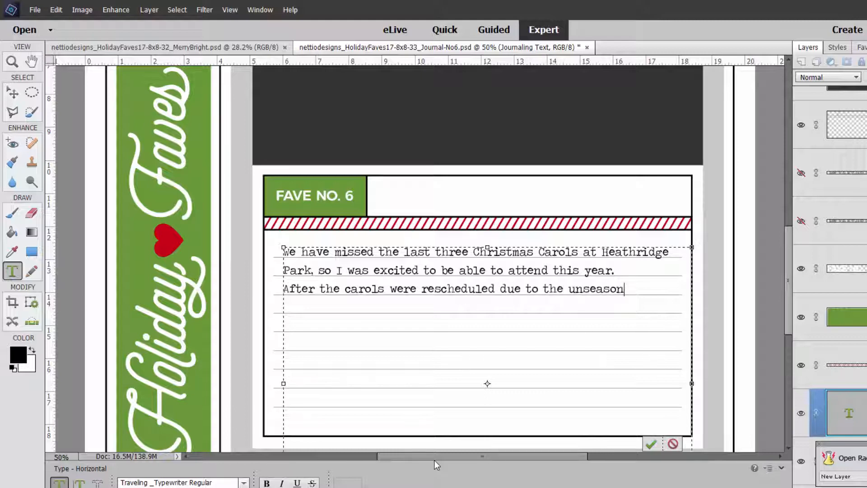
pyautogui.write(' the 18th of December, it')
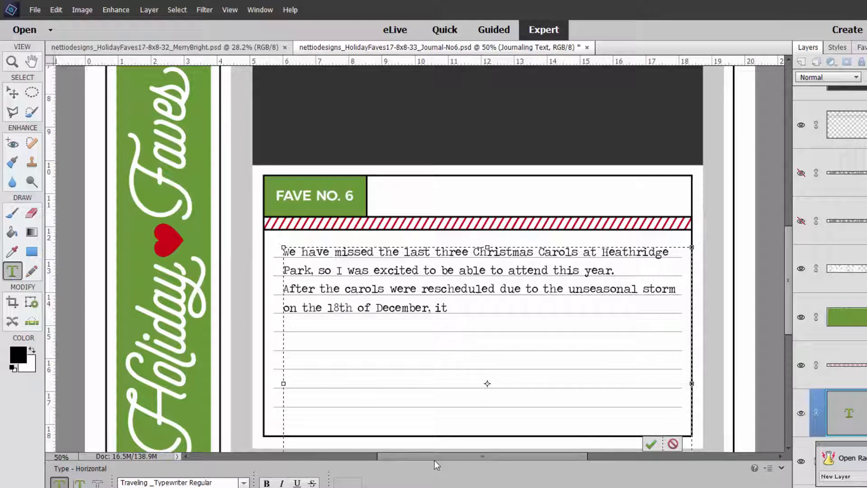
pyautogui.click(866, 487)
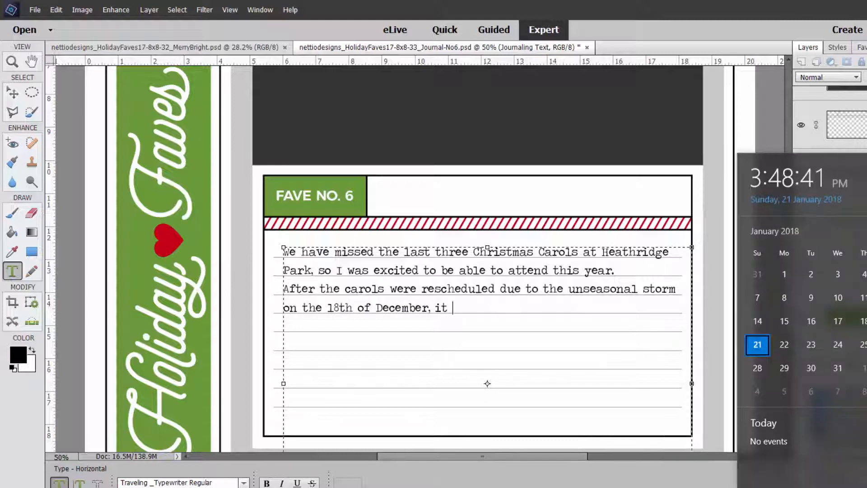
pyautogui.click(866, 232)
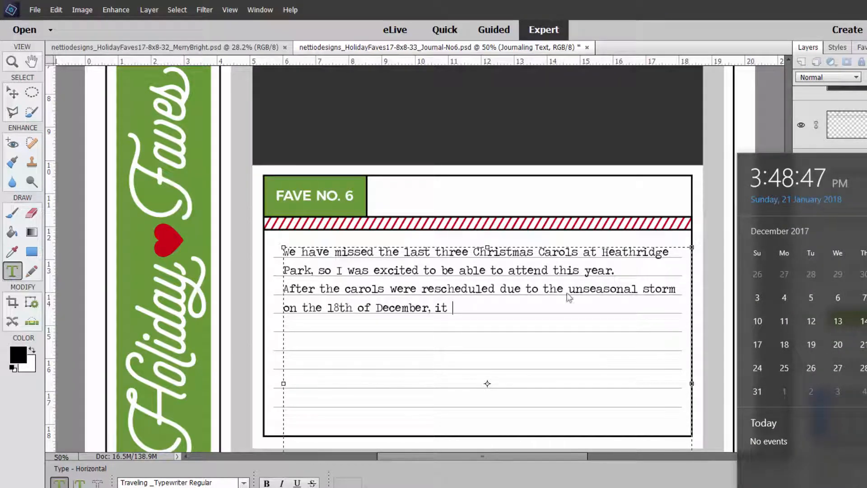
pyautogui.click(635, 308)
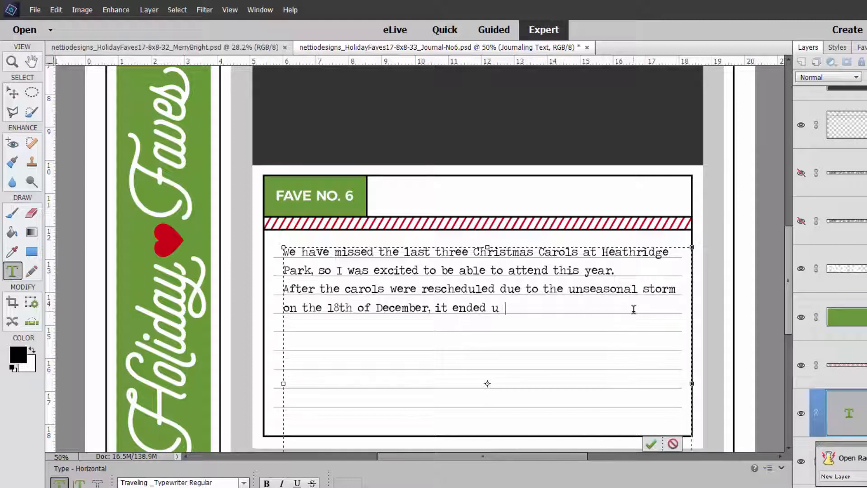
pyautogui.write('23rd of December')
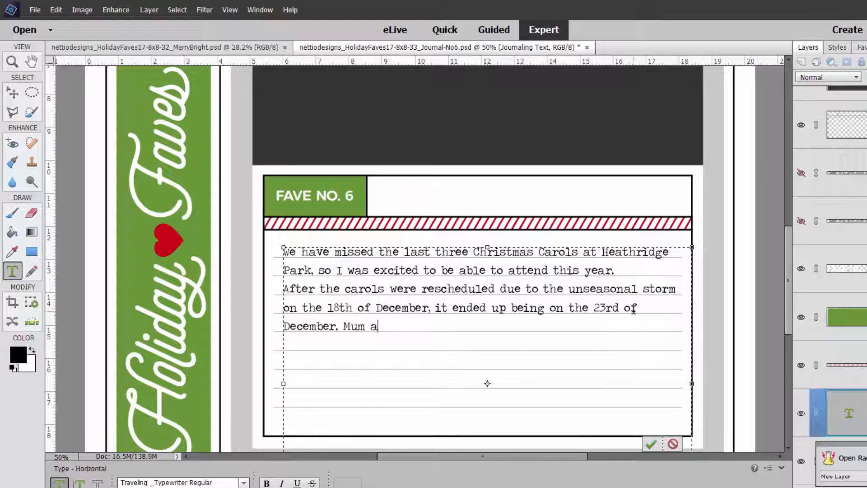
# Finish the journaling with the pick-up by Mum, Dad and another named person, the front-and-centre seats, the carols and fireworks, and next year's hope
pyautogui.write('. Mum and Dad picke')
pyautogui.hotkey('ctrl', 'Left')
pyautogui.hotkey('ctrl', 'Left')
pyautogui.hotkey('ctrl', 'shift', 'Left')
pyautogui.press('BackSpace')
pyautogui.press('BackSpace')
pyautogui.write(',')
pyautogui.hotkey('ctrl', 'Right')
pyautogui.write('and Cait')
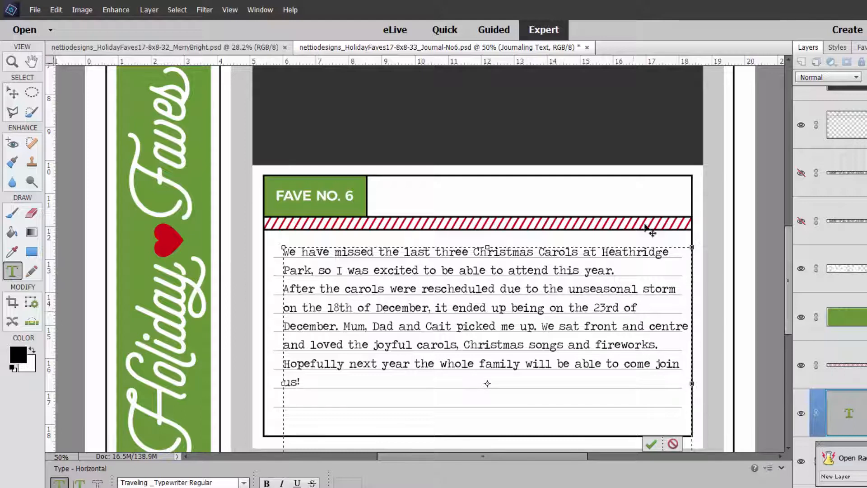
pyautogui.press('BackSpace')
pyautogui.hotkey('ctrl', 'Return')
# Add the title "Carols in the Park" beside the FAVE NO. 6 label
pyautogui.press('t')
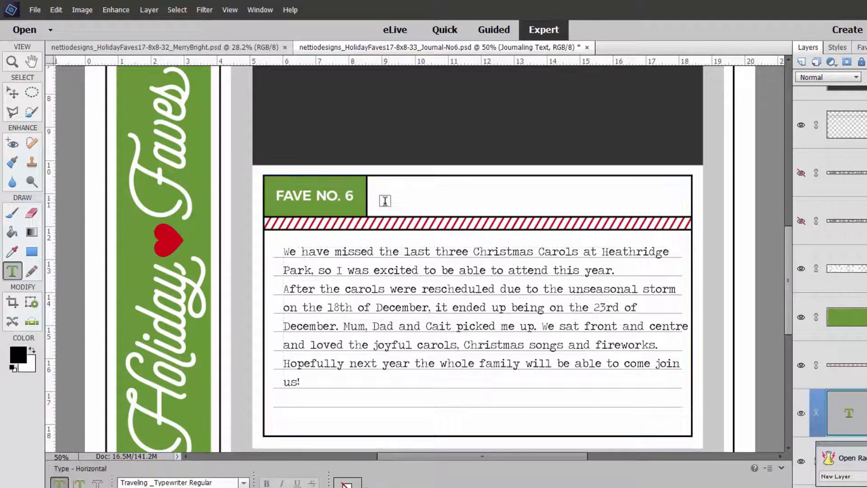
pyautogui.click(382, 197)
pyautogui.write('Christma')
pyautogui.hotkey('ctrl', 'a')
pyautogui.write('Carols in the Park')
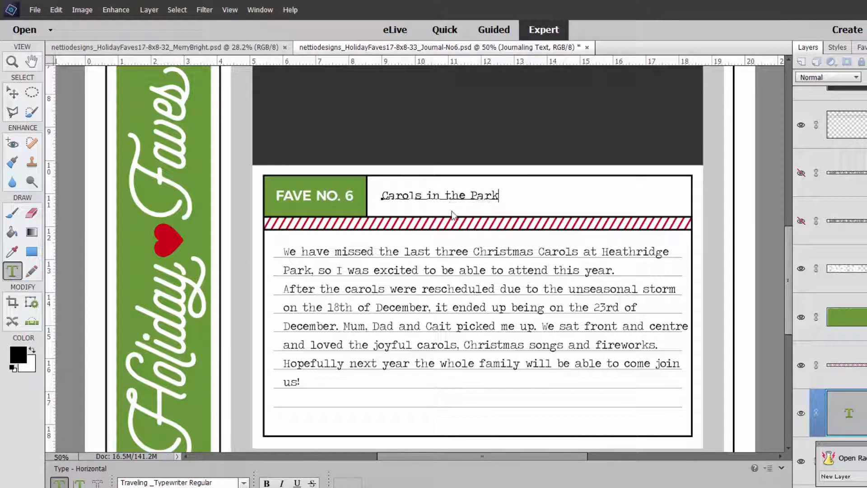
pyautogui.hotkey('ctrl', 'Return')
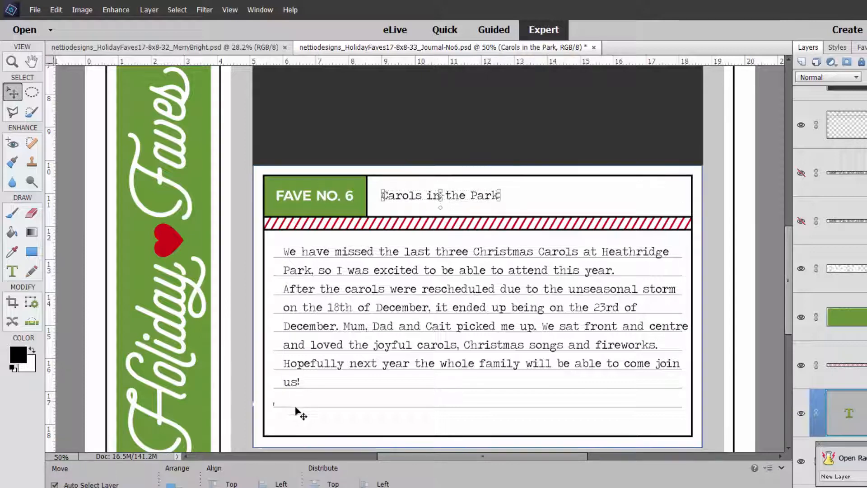
# Add "23 December 2017" as a right-aligned line below the journaling text
pyautogui.click(308, 383)
pyautogui.press('Escape')
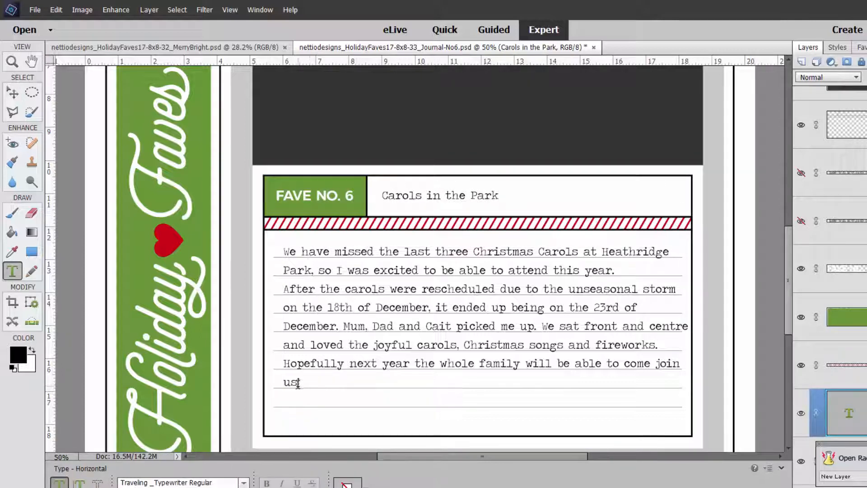
pyautogui.click(299, 382)
pyautogui.press('Return')
pyautogui.write('23 D')
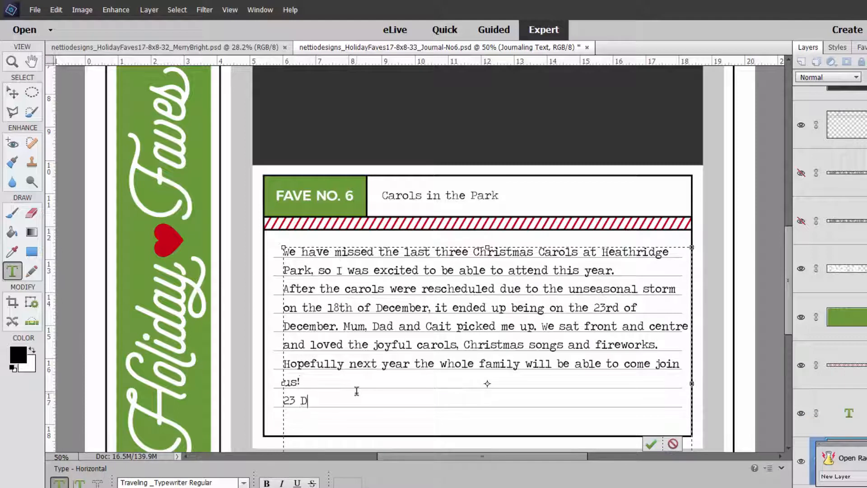
pyautogui.write('ecember 2017')
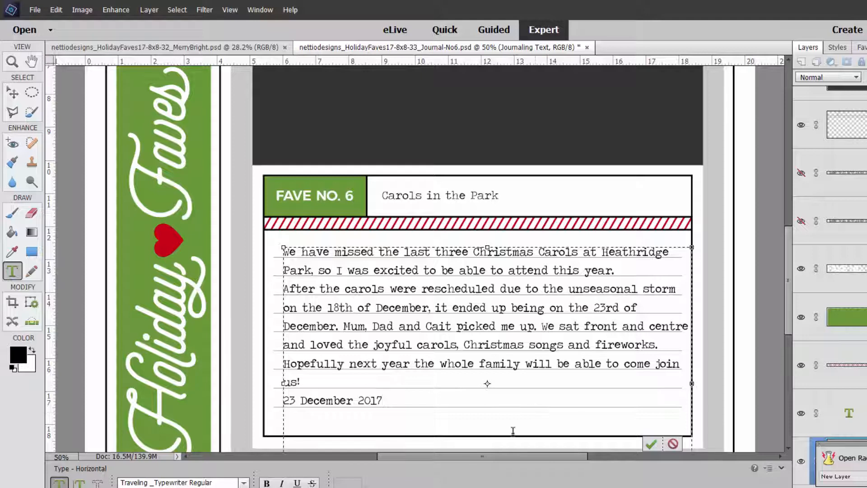
pyautogui.hotkey('ctrl', 'shift', 'r')
# Narrow the journaling text box to end where the ruled lines end, and apply the text edit
pyautogui.click(654, 455)
pyautogui.click(537, 456)
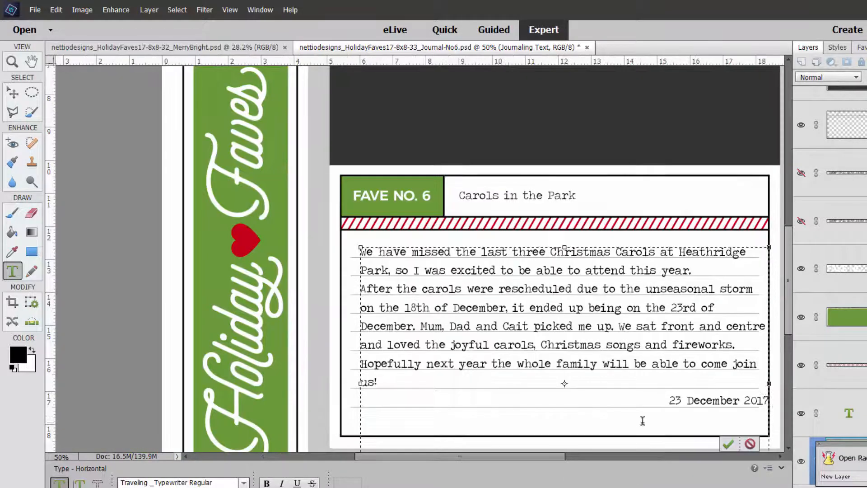
pyautogui.moveTo(769, 383); pyautogui.dragTo(759, 383)
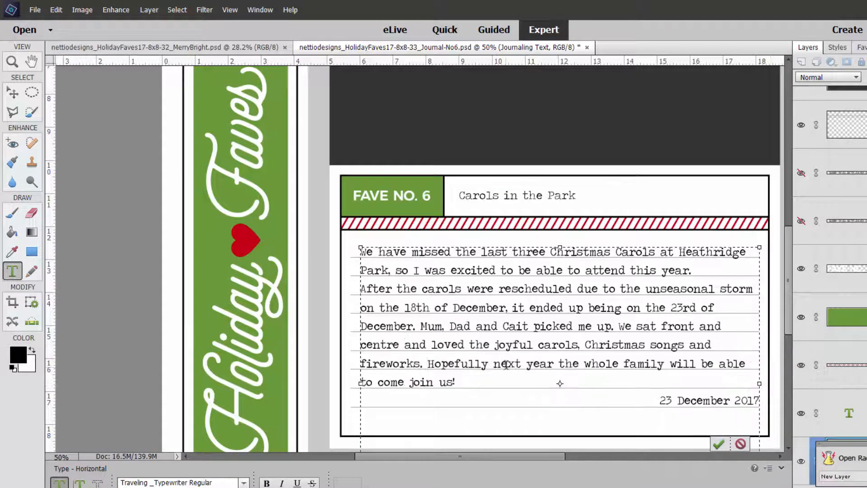
pyautogui.click(716, 445)
pyautogui.press('v')
pyautogui.hotkey('ctrl', '0')
# Select the dark photo placeholder and start placing an image file above it
pyautogui.hotkey('alt', 'f')
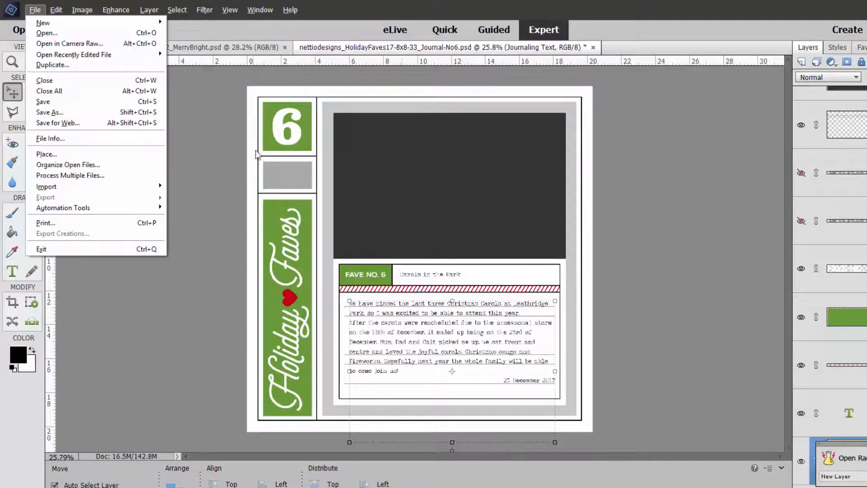
pyautogui.click(414, 164)
pyautogui.hotkey('alt', 'f')
pyautogui.press('l')
# Look for the carols photo in the 2017 12 23 folder under 2017 12 in Public Pictures
pyautogui.moveTo(120, 154); pyautogui.dragTo(120, 72)
pyautogui.click(83, 133)
pyautogui.click(151, 258)
pyautogui.write('2018 12')
pyautogui.press('Left')
pyautogui.press('Left')
pyautogui.press('Left')
pyautogui.press('BackSpace')
pyautogui.write('7')
pyautogui.press('Return')
pyautogui.scroll(-3, 299, 168)
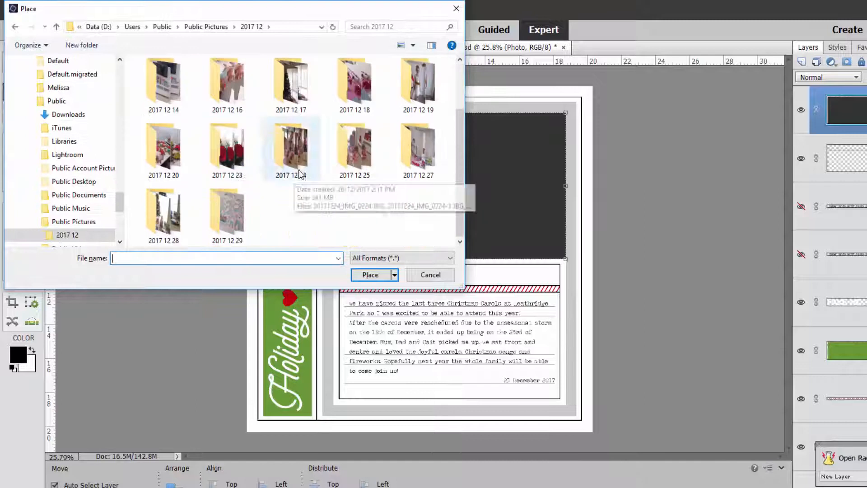
pyautogui.doubleClick(230, 165)
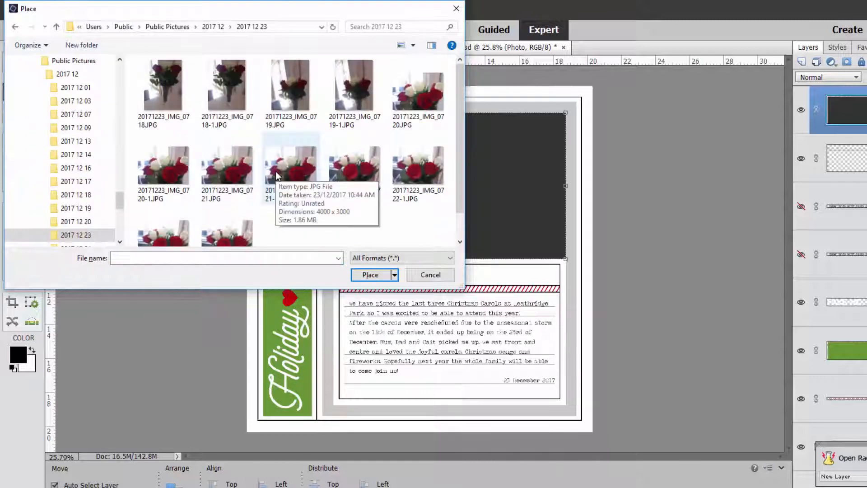
pyautogui.scroll(10, 45, 204)
pyautogui.scroll(-5, 40, 211)
# Search the Camera Roll folder in Pictures for 20171223
pyautogui.click(49, 208)
pyautogui.click(382, 27)
pyautogui.write('20')
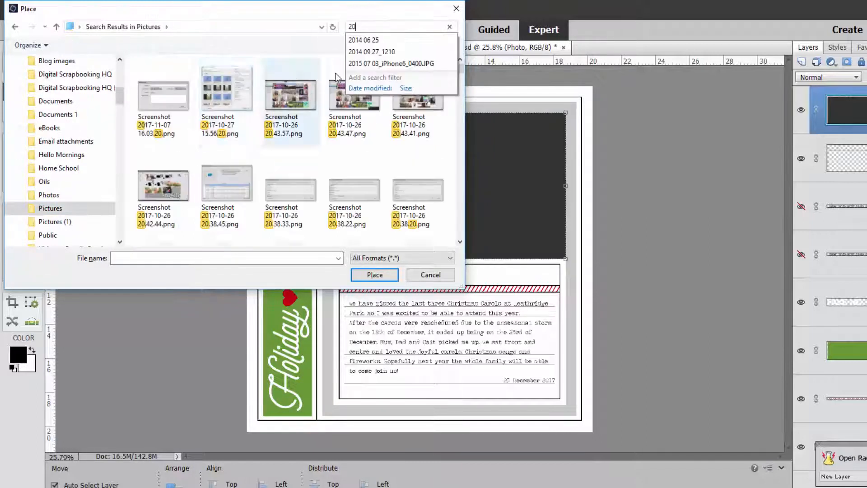
pyautogui.click(49, 208)
pyautogui.doubleClick(229, 88)
pyautogui.click(386, 25)
pyautogui.write('201701')
pyautogui.press('BackSpace')
pyautogui.press('BackSpace')
pyautogui.press('BackSpace')
pyautogui.write('71223')
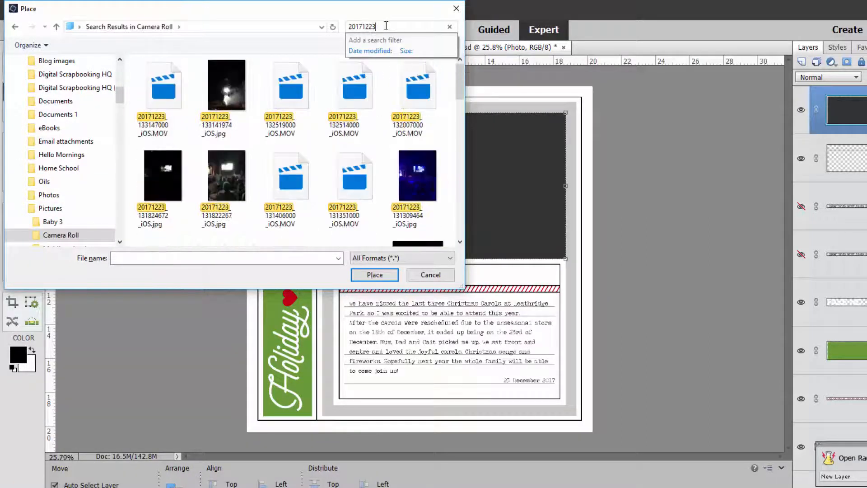
# Place the group selfie 20171223_111912787_iOS.jpg from the search results onto the page
pyautogui.scroll(-4, 231, 115)
pyautogui.scroll(4, 231, 116)
pyautogui.click(163, 102)
pyautogui.scroll(-4, 214, 126)
pyautogui.scroll(-5, 214, 126)
pyautogui.click(357, 77)
pyautogui.scroll(5, 343, 100)
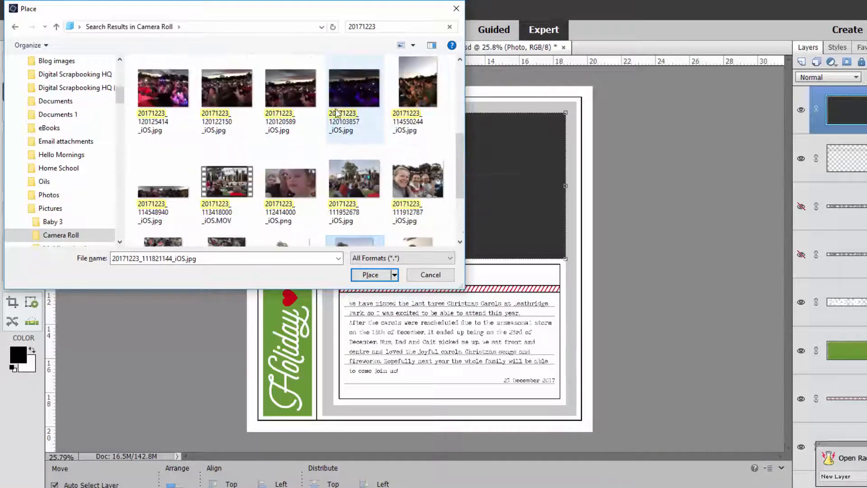
pyautogui.scroll(4, 285, 159)
pyautogui.click(164, 103)
pyautogui.scroll(-5, 295, 198)
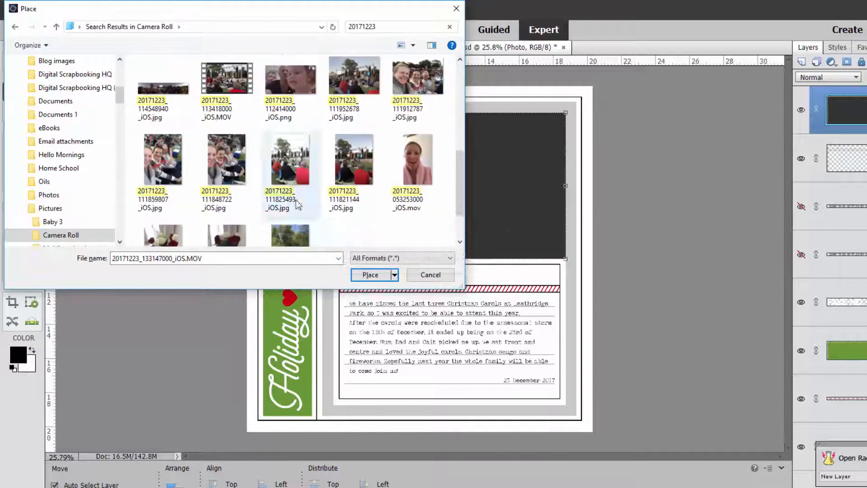
pyautogui.doubleClick(406, 84)
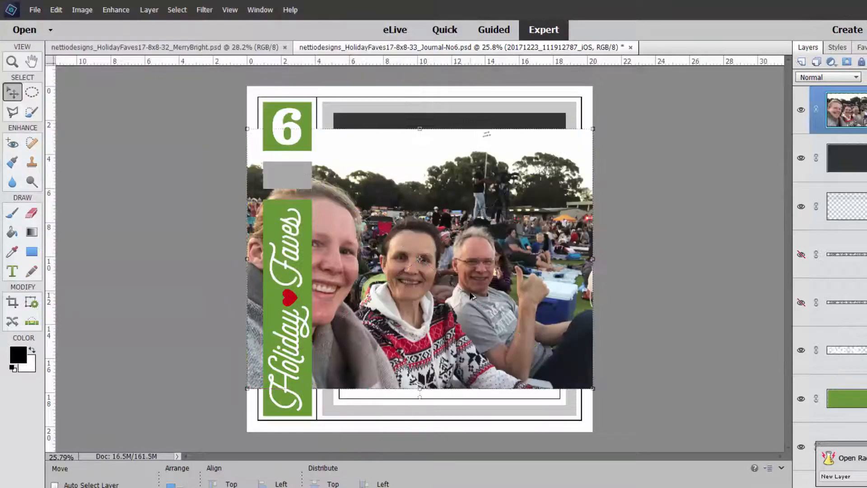
# Scale and position the placed group photo to fill the photo placeholder, clipped to its edges
pyautogui.moveTo(248, 389); pyautogui.dragTo(410, 267)
pyautogui.moveTo(496, 190); pyautogui.dragTo(420, 174)
pyautogui.moveTo(517, 249); pyautogui.dragTo(575, 271)
pyautogui.moveTo(547, 237); pyautogui.dragTo(548, 209)
pyautogui.click(525, 267)
# Insert "Despite the reschedule, the crowds still poured in! No doubt over 10 000 attended." before the sentence about Mum and Dad
pyautogui.doubleClick(402, 348)
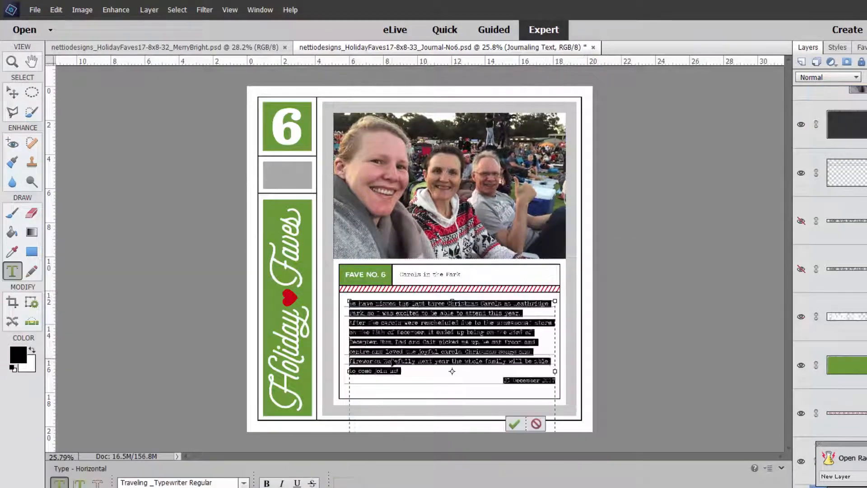
pyautogui.click(380, 343)
pyautogui.write('Despite the reschedule, the crowds still poured in! ')
pyautogui.write('No doubt over 10 000 attended.')
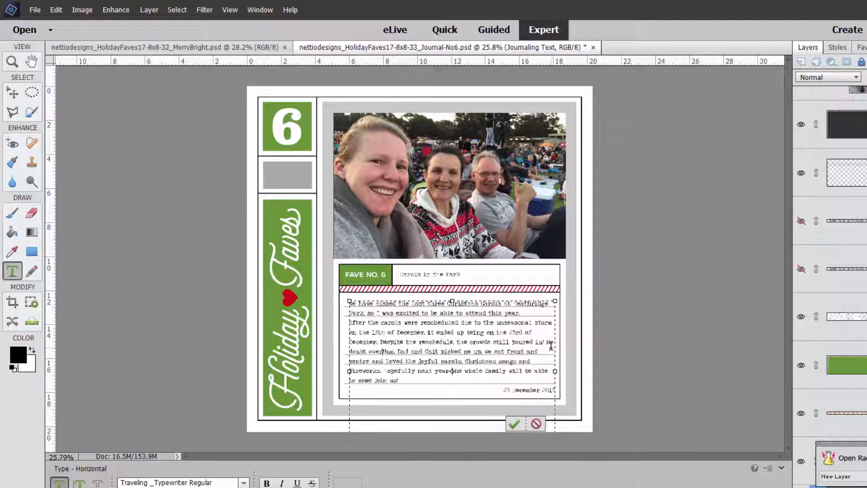
# Close the nettiodesigns_HolidayFaves17-8x8-32_MerryBright.psd document
pyautogui.click(218, 47)
pyautogui.click(285, 47)
# Open nettiodesigns_HolidayFaves17-8x8-33_Journal-No6.psd from the 8x8 folder of the Holiday Faves 2017 Mini Album
pyautogui.hotkey('ctrl', 'o')
pyautogui.moveTo(119, 117); pyautogui.dragTo(119, 63)
pyautogui.click(40, 145)
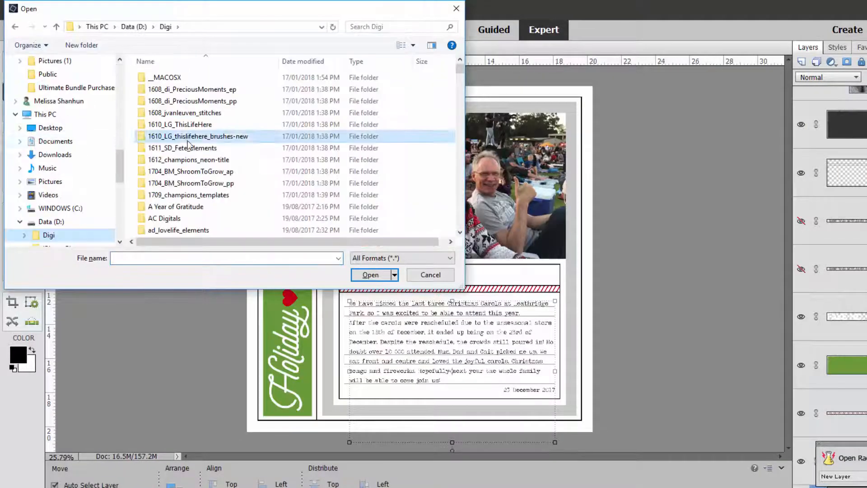
pyautogui.scroll(-10, 226, 149)
pyautogui.doubleClick(171, 110)
pyautogui.doubleClick(228, 76)
pyautogui.doubleClick(185, 87)
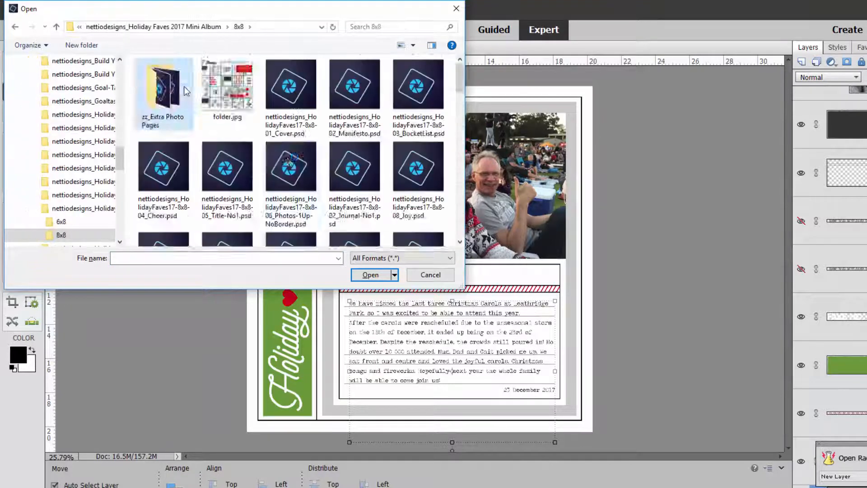
pyautogui.scroll(-7, 288, 176)
pyautogui.click(391, 99)
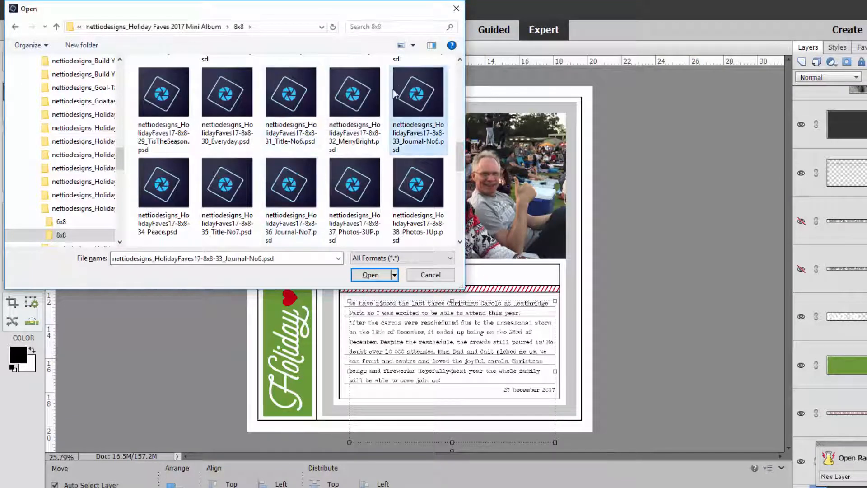
pyautogui.doubleClick(414, 105)
# Save the page as Fave 6 Christmas Carols.psd under the Scrapbooking folder
pyautogui.click(36, 8)
pyautogui.click(61, 110)
pyautogui.scroll(-2, 113, 129)
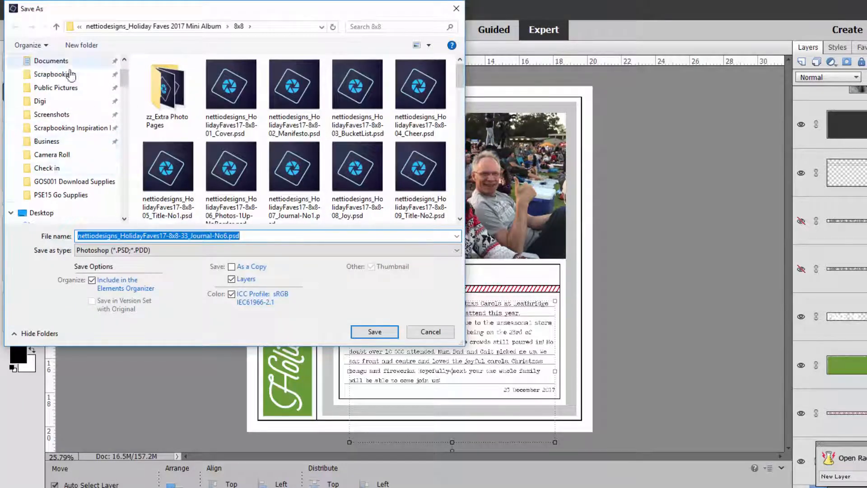
pyautogui.click(55, 74)
pyautogui.doubleClick(174, 110)
pyautogui.click(189, 124)
pyautogui.click(108, 235)
pyautogui.click(93, 236)
pyautogui.hotkey('shift', 'End')
pyautogui.write('6 Christmas Carols')
pyautogui.press('Return')
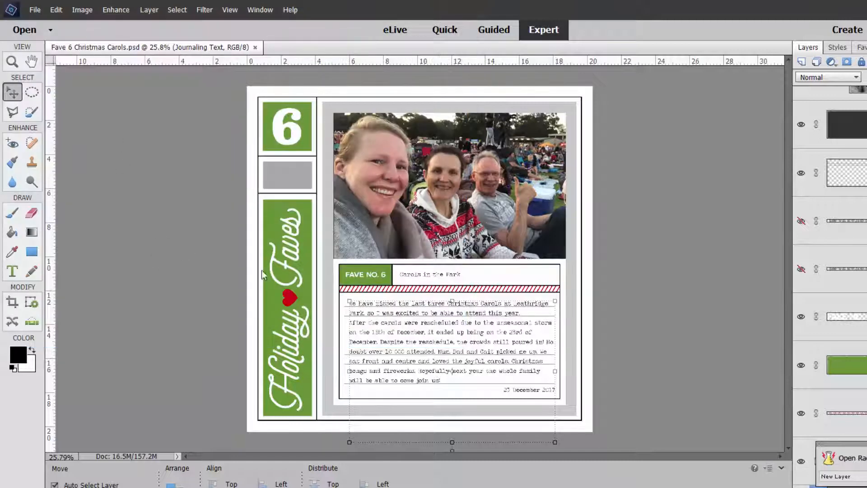
# View the template preview image folder.jpg in the 8x8 folder of the nettiodesigns_Holiday Faves 2017 Mini Album
pyautogui.press('super+e')
pyautogui.press('n')
pyautogui.doubleClick(507, 232)
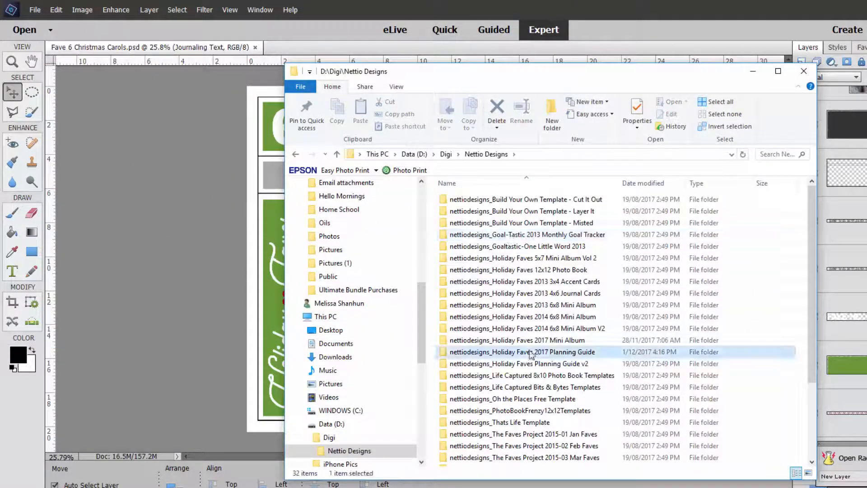
pyautogui.doubleClick(527, 351)
pyautogui.click(373, 450)
pyautogui.doubleClick(454, 211)
pyautogui.doubleClick(538, 205)
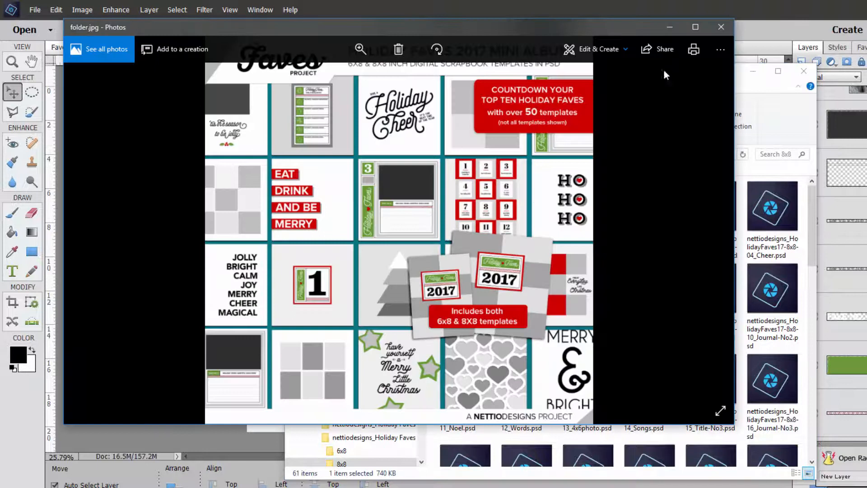
pyautogui.click(717, 34)
# Open all photo page templates from the zz_Extra Photo Pages folder in the photo editor
pyautogui.doubleClick(465, 208)
pyautogui.hotkey('ctrl', 'a')
pyautogui.moveTo(587, 284); pyautogui.dragTo(108, 267)
# Open nettiodesigns_HolidayFaves17-8x8-31_Title-No6.psd from the mini album's 8x8 folder
pyautogui.click(341, 437)
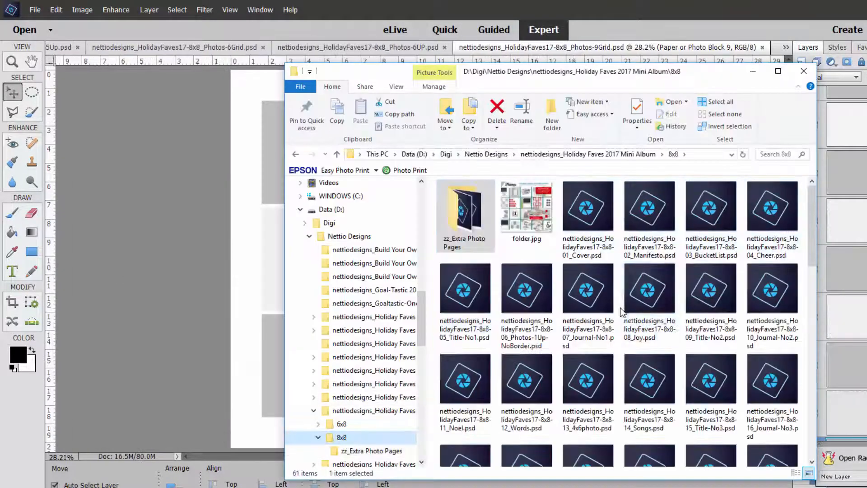
pyautogui.scroll(-10, 765, 298)
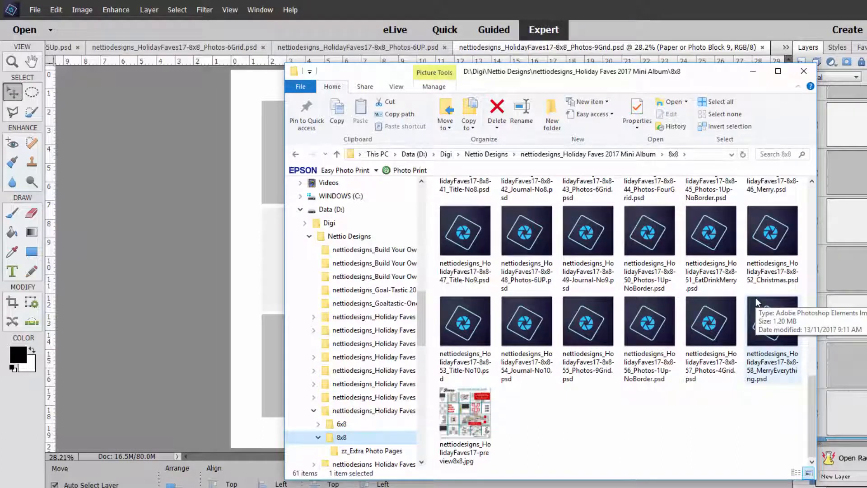
pyautogui.scroll(5, 736, 296)
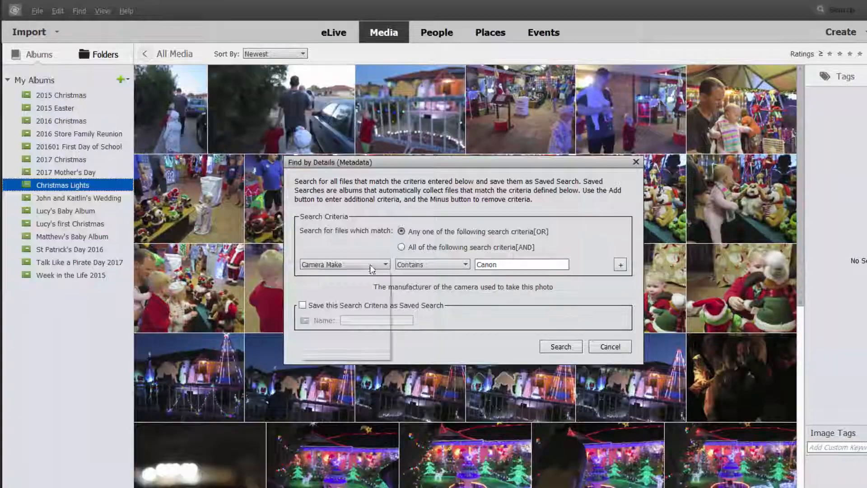
# Find the photos with capture date 23/12/2017 in Elements Organizer and open the crowd panorama in the editor
pyautogui.click(322, 336)
pyautogui.write('23/0')
pyautogui.write('/2017')
pyautogui.press('Return')
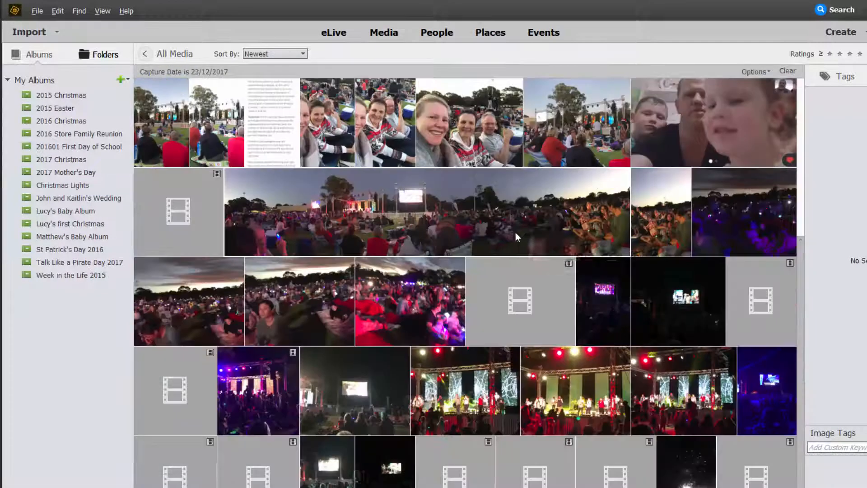
pyautogui.scroll(-1, 515, 232)
pyautogui.click(516, 232)
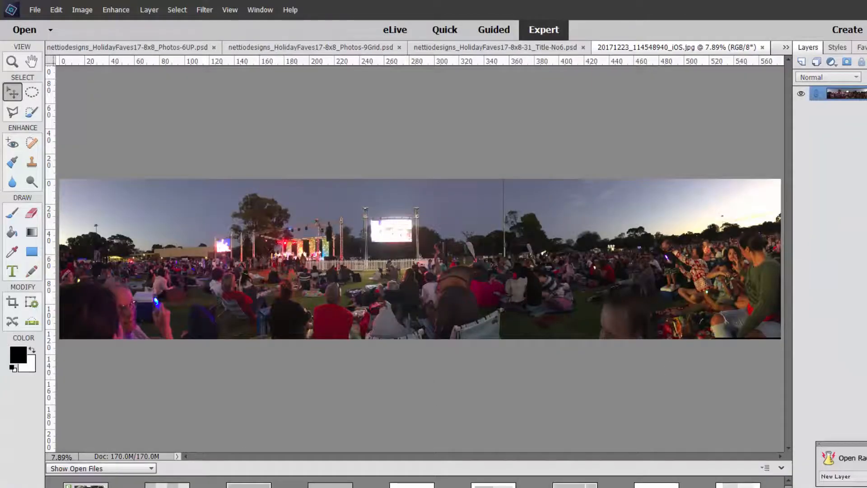
# Place the crowd panorama on the Photos-3UP template and move it above the three photo blocks
pyautogui.doubleClick(86, 486)
pyautogui.moveTo(167, 486); pyautogui.dragTo(276, 407)
pyautogui.press('Escape')
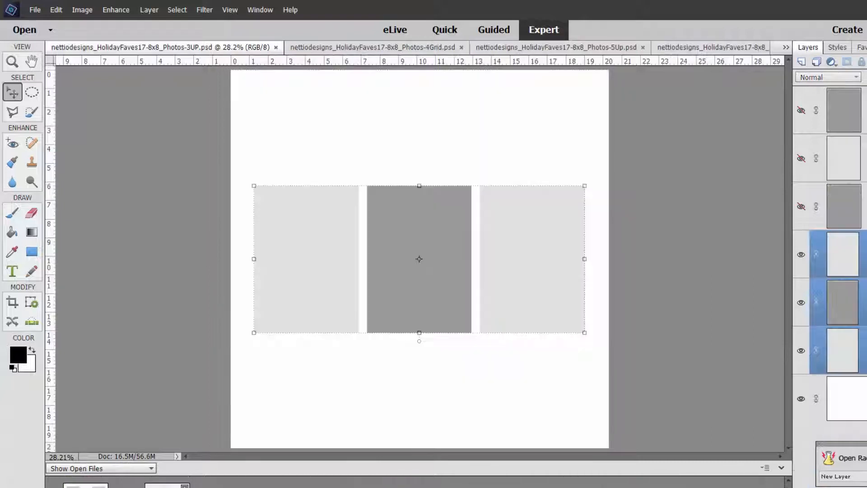
pyautogui.moveTo(167, 486); pyautogui.dragTo(298, 373)
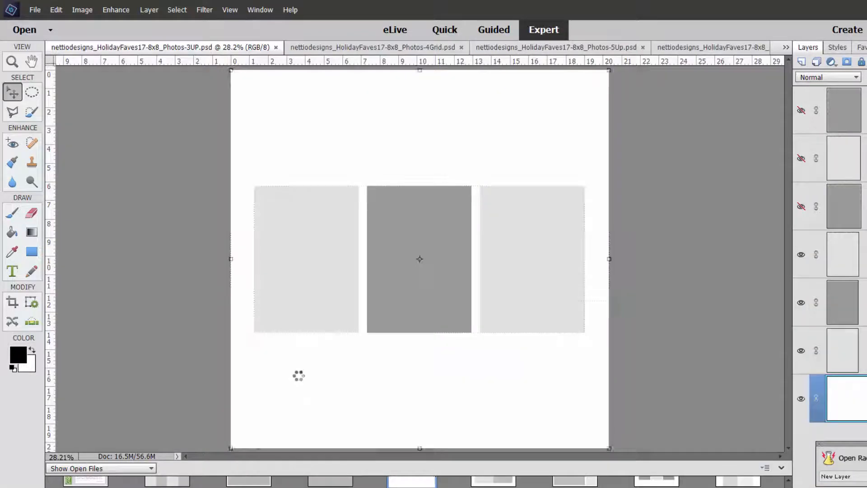
pyautogui.moveTo(244, 281); pyautogui.dragTo(240, 153)
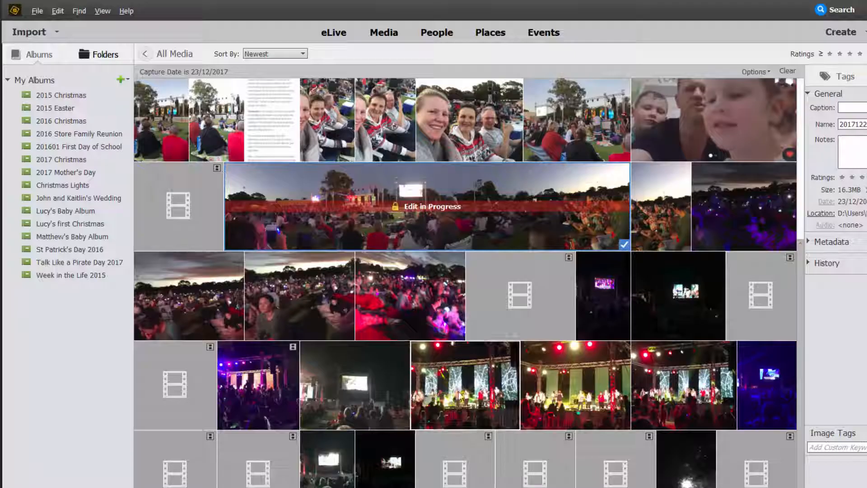
# Open the photo of the red-lit stage, 20171223_130653064_iOS.jpg, from Elements Organizer in the editor
pyautogui.scroll(3, 462, 445)
pyautogui.scroll(-5, 457, 444)
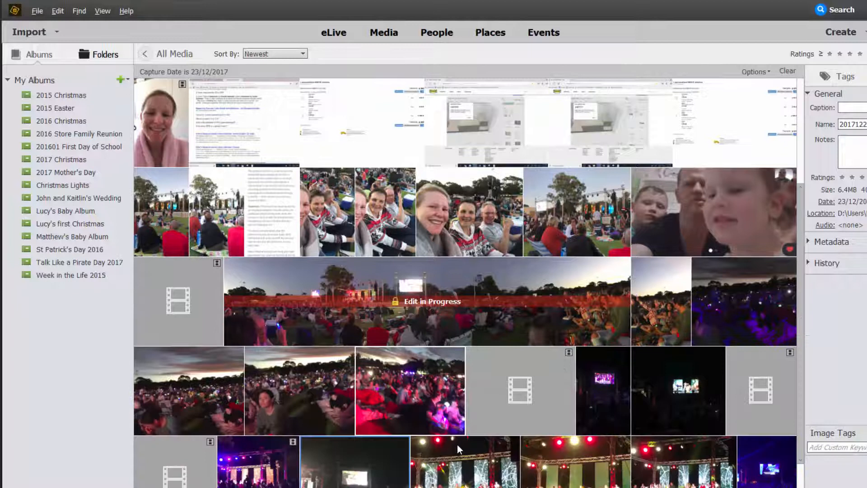
pyautogui.doubleClick(694, 381)
pyautogui.rightClick(694, 381)
pyautogui.click(750, 360)
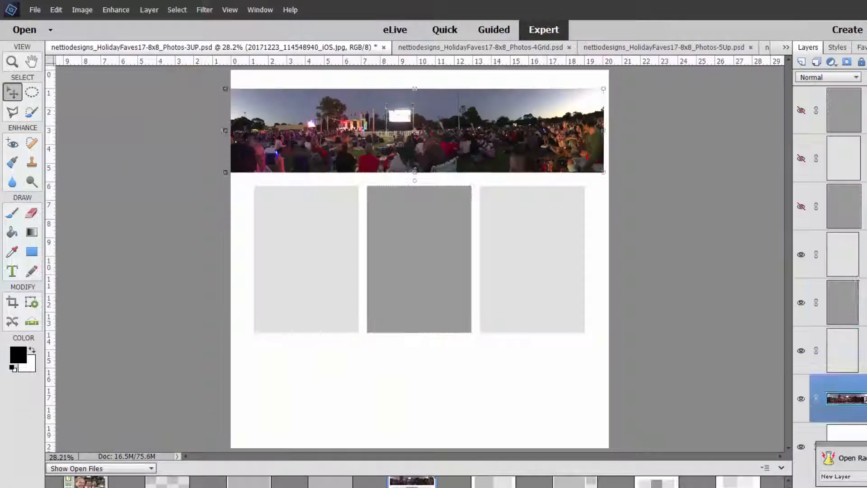
# Place the stage photo behind the title block on the Title-No6 page, scale it to 133.82% and reposition it to fill the background
pyautogui.moveTo(330, 483); pyautogui.dragTo(420, 405)
pyautogui.hotkey('ctrl', 'z')
pyautogui.moveTo(330, 481); pyautogui.dragTo(420, 259)
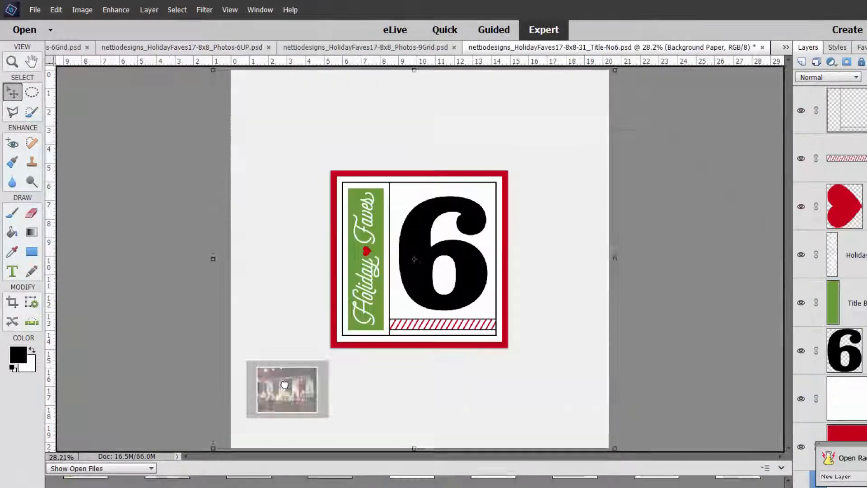
pyautogui.moveTo(231, 117); pyautogui.dragTo(166, 69)
pyautogui.moveTo(609, 401); pyautogui.dragTo(645, 471)
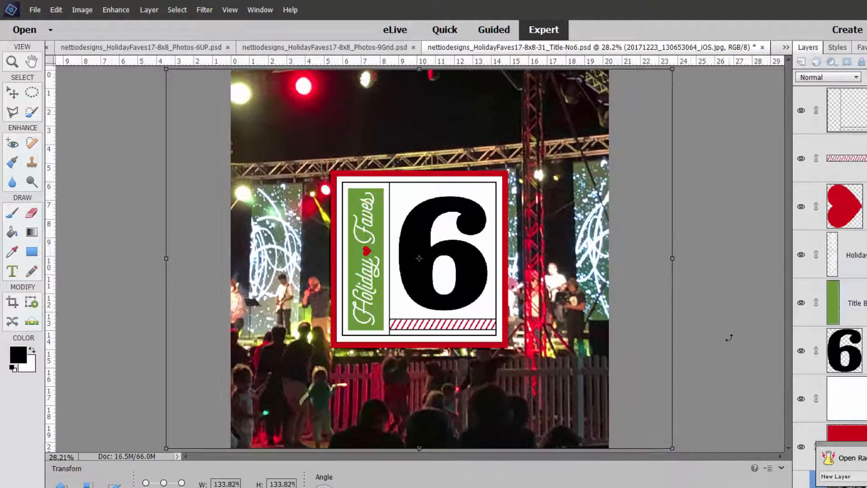
pyautogui.press('Return')
pyautogui.moveTo(552, 364); pyautogui.dragTo(618, 366)
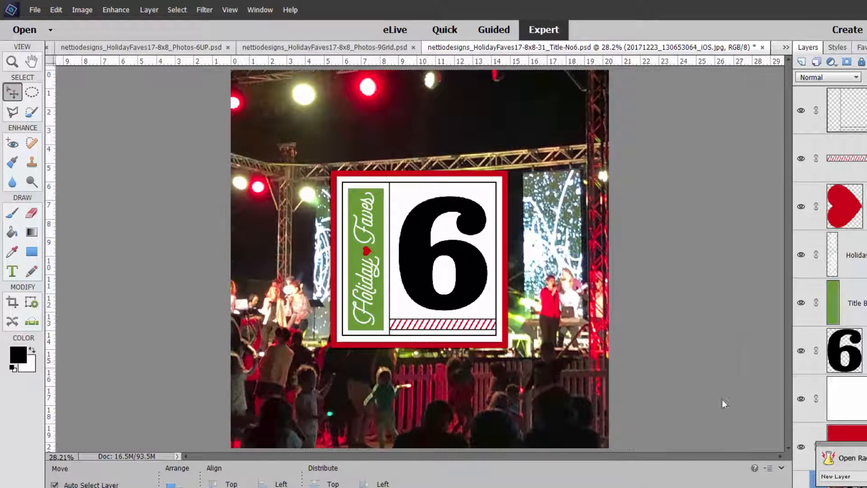
# Save the title page as Fave 6 Christmas Carols title.psd in the 2017 Christmas folder
pyautogui.click(35, 10)
pyautogui.click(63, 113)
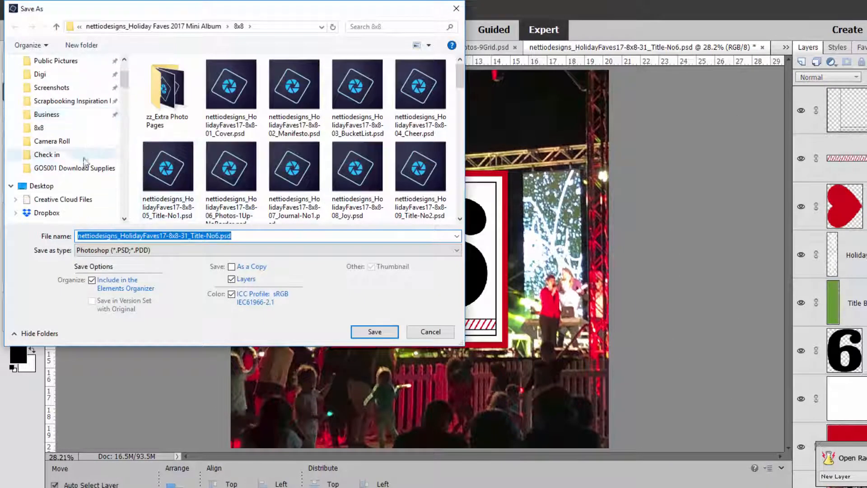
pyautogui.click(204, 241)
pyautogui.click(257, 235)
pyautogui.write('2017')
pyautogui.press('Down')
pyautogui.press('Return')
pyautogui.click(200, 139)
pyautogui.click(151, 235)
pyautogui.write('2')
pyautogui.press('Return')
# Add a text box over the Photos-3UP page's first block with the child's name and "was a little upset that I'd gone out so we sk"
pyautogui.click(18, 486)
pyautogui.doubleClick(412, 485)
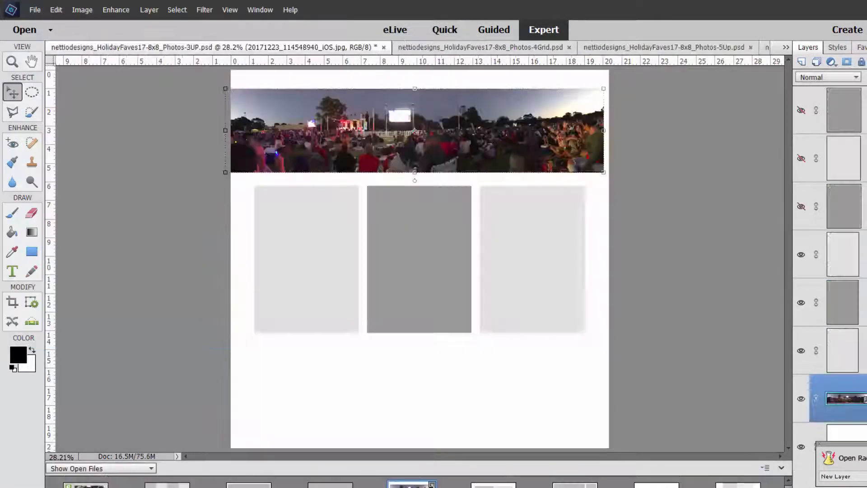
pyautogui.press('t')
pyautogui.moveTo(261, 195); pyautogui.dragTo(351, 326)
pyautogui.write('It w')
pyautogui.click(310, 336)
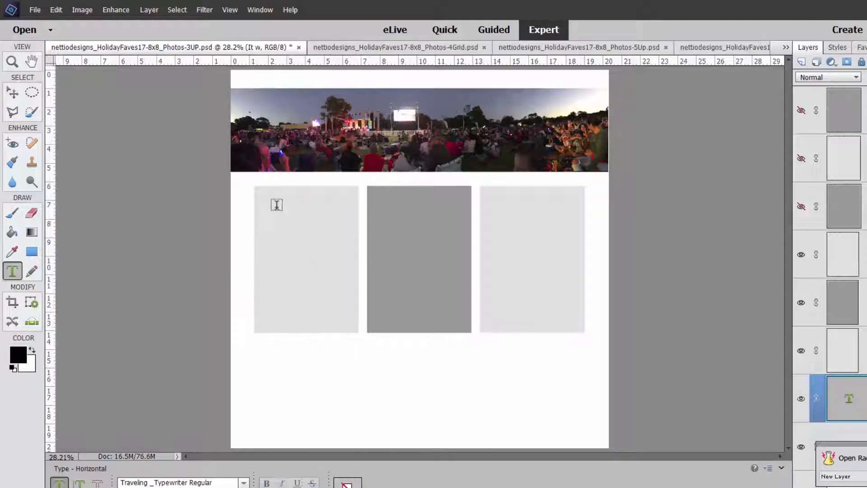
pyautogui.moveTo(261, 196); pyautogui.dragTo(352, 327)
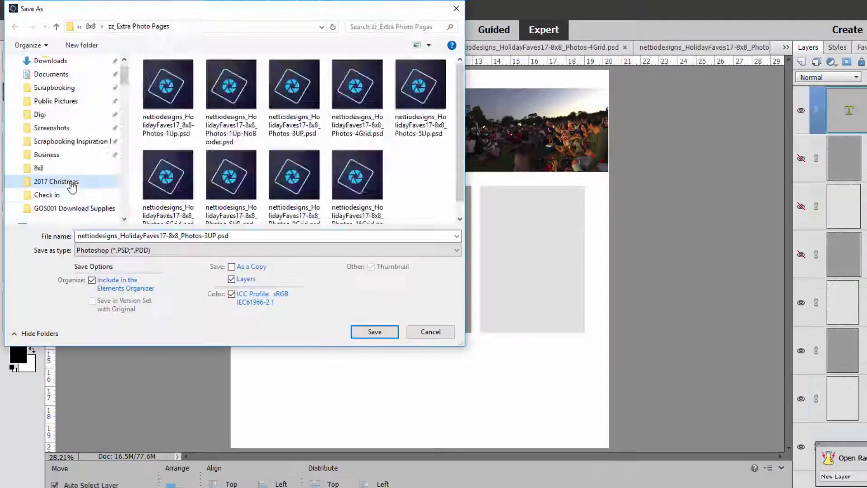
# Save the three-photo page as Fave 6 Christmas Carols pics.psd in the 2017 Christmas folder
pyautogui.click(197, 147)
pyautogui.write('cs')
pyautogui.press('Return')
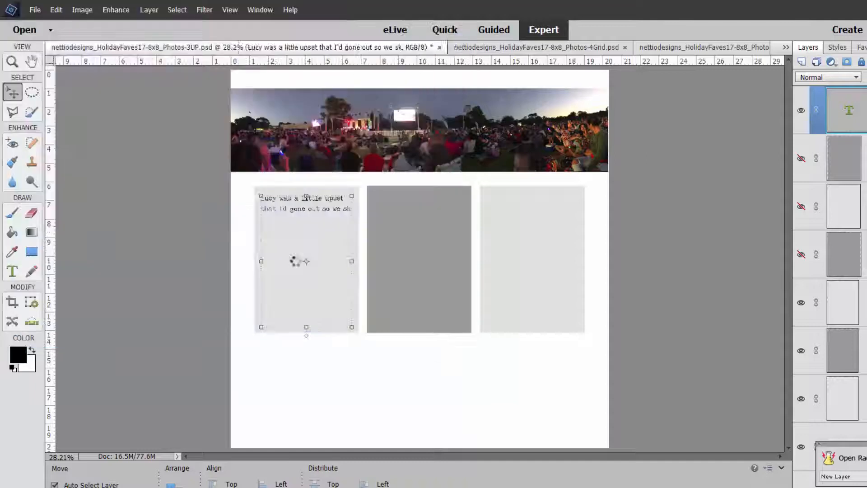
# Complete the first block's journaling so that it ends with "so we Skyped to say goodnight!"
pyautogui.hotkey('ctrl', '=')
pyautogui.hotkey('ctrl', '=')
pyautogui.press('t')
pyautogui.click(286, 171)
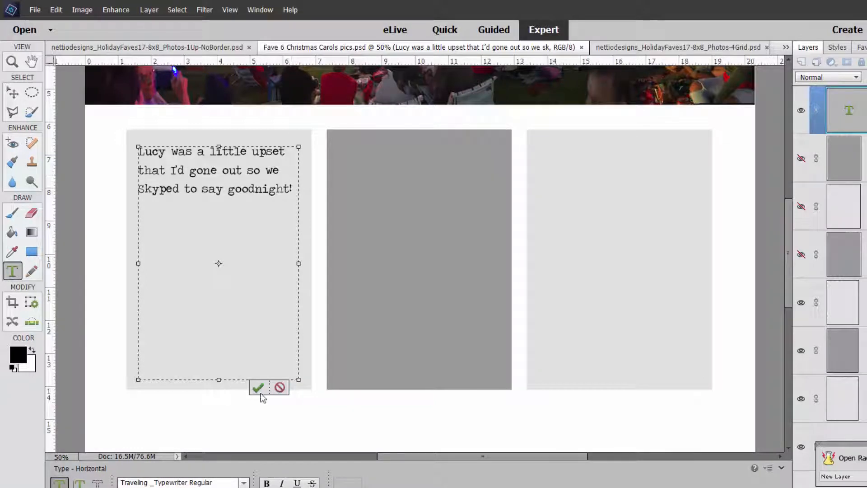
pyautogui.press('v')
pyautogui.scroll(-3, 259, 389)
# Browse the carols photos in Elements Organizer and open the blue-lit concert photo 20171223_131309464_iOS.jpg in the editor
pyautogui.hotkey('alt', 'Tab')
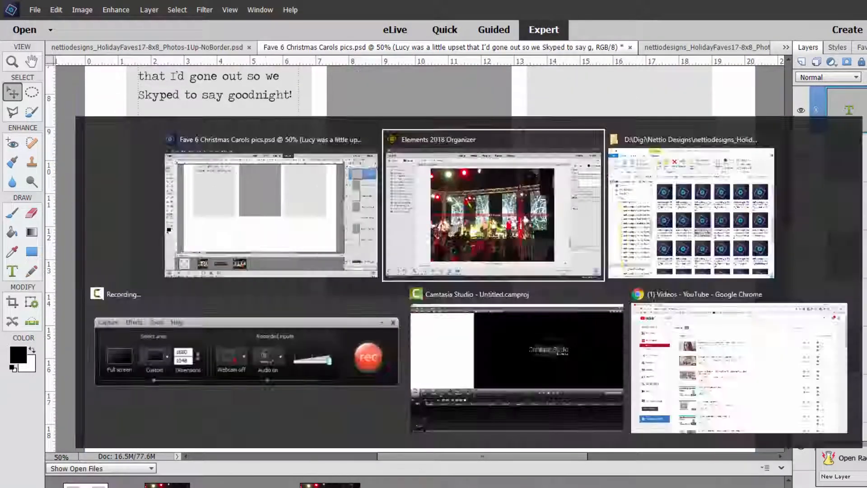
pyautogui.scroll(-4, 350, 412)
pyautogui.scroll(4, 350, 411)
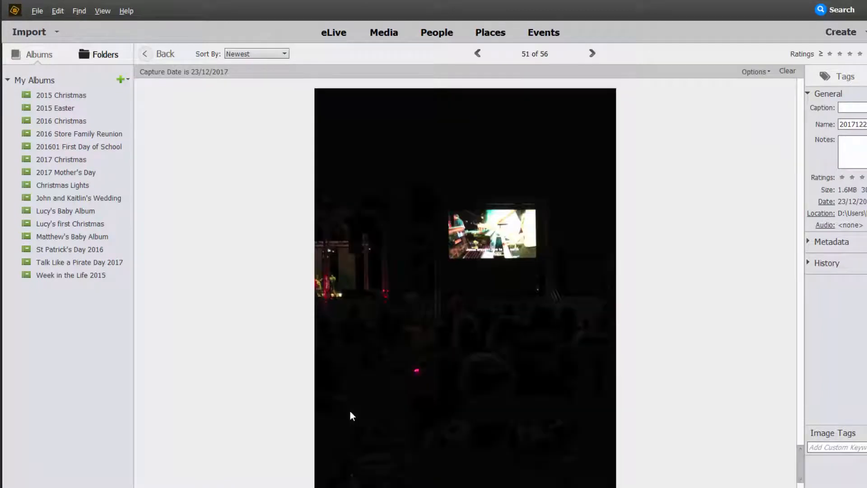
pyautogui.scroll(3, 477, 305)
pyautogui.scroll(1, 480, 305)
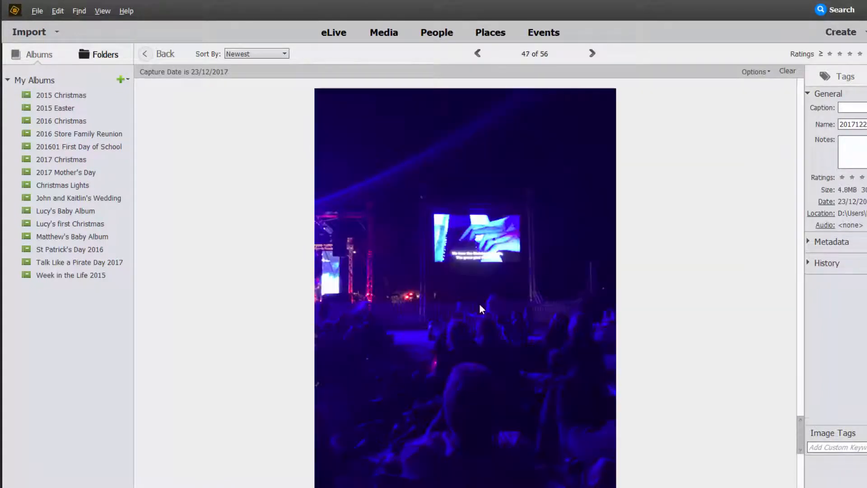
pyautogui.rightClick(473, 308)
pyautogui.click(506, 355)
# Open the video-call screenshot 20171223_112414000_iOS.png from Elements Organizer in the editor and convert its layers to 8-bit depth
pyautogui.hotkey('alt', 'Tab')
pyautogui.scroll(9, 506, 354)
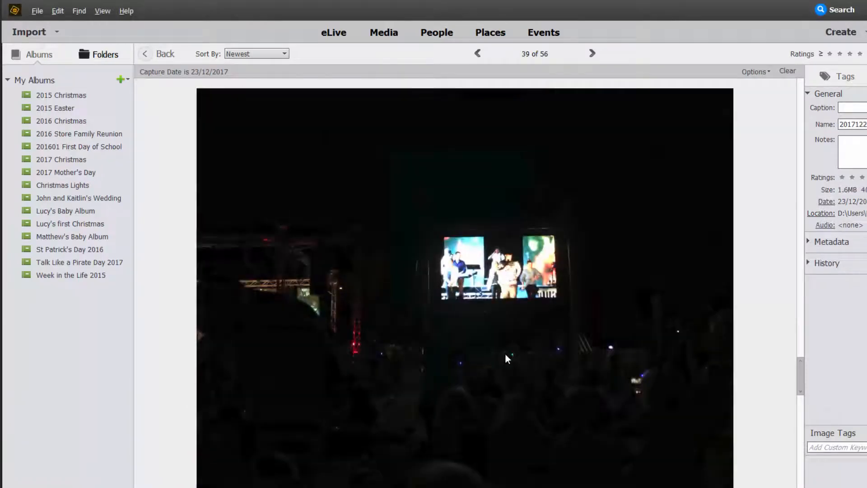
pyautogui.scroll(3, 505, 354)
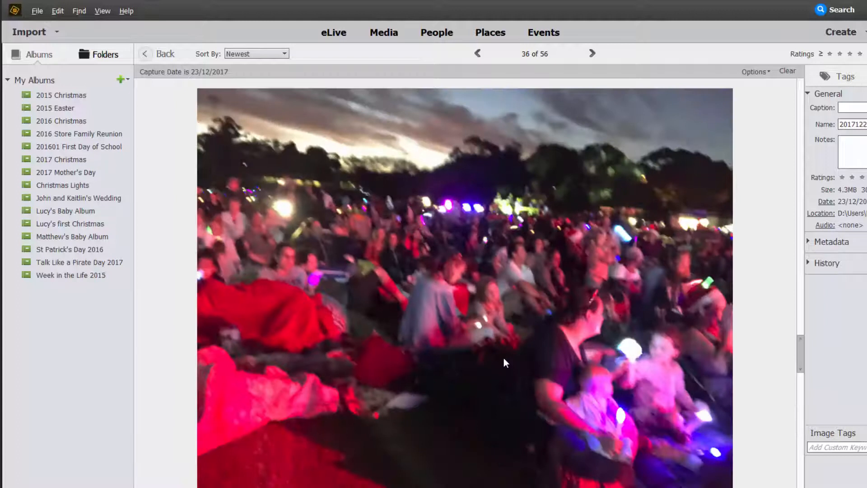
pyautogui.scroll(5, 504, 362)
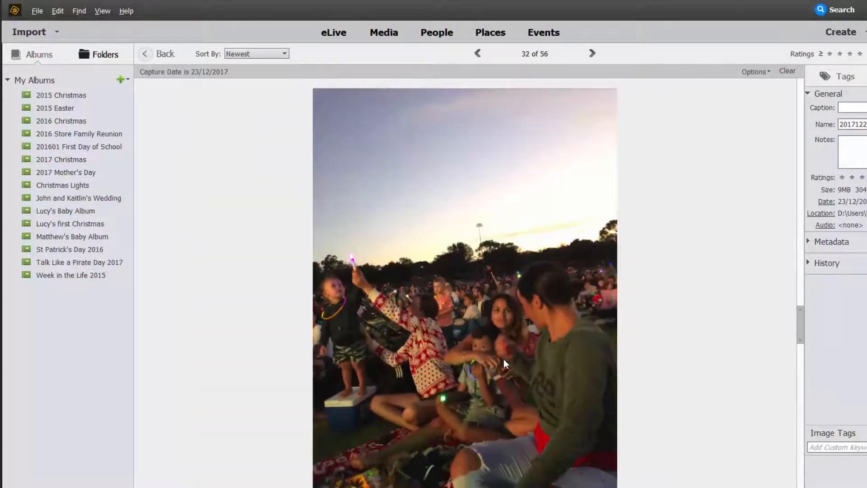
pyautogui.scroll(2, 520, 363)
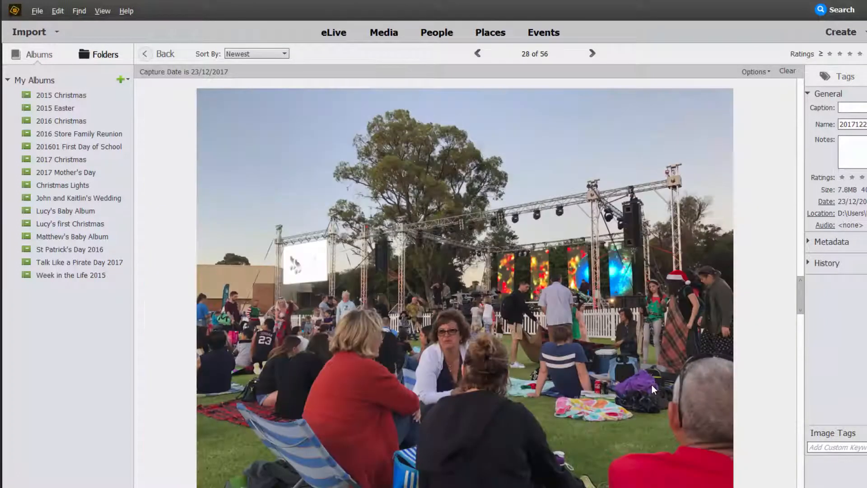
pyautogui.scroll(-1, 651, 385)
pyautogui.rightClick(652, 384)
pyautogui.click(726, 165)
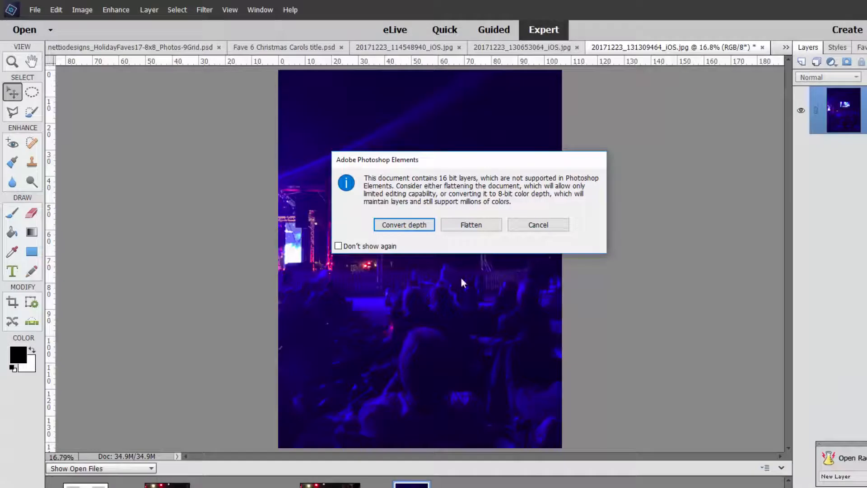
pyautogui.click(462, 277)
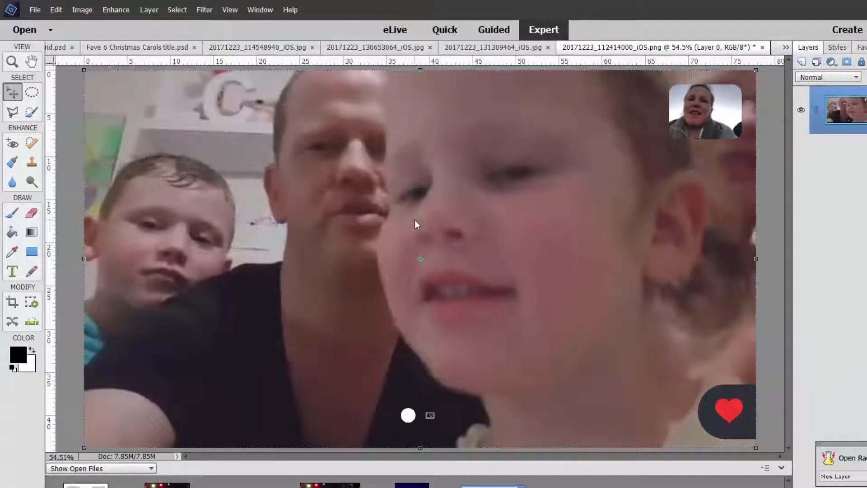
# Add the video-call screenshot and the blue-lit concert photo to Fave 6 Christmas Carols pics.psd, clipping the concert photo to the middle block
pyautogui.scroll(2, 201, 484)
pyautogui.doubleClick(411, 484)
pyautogui.scroll(-2, 412, 484)
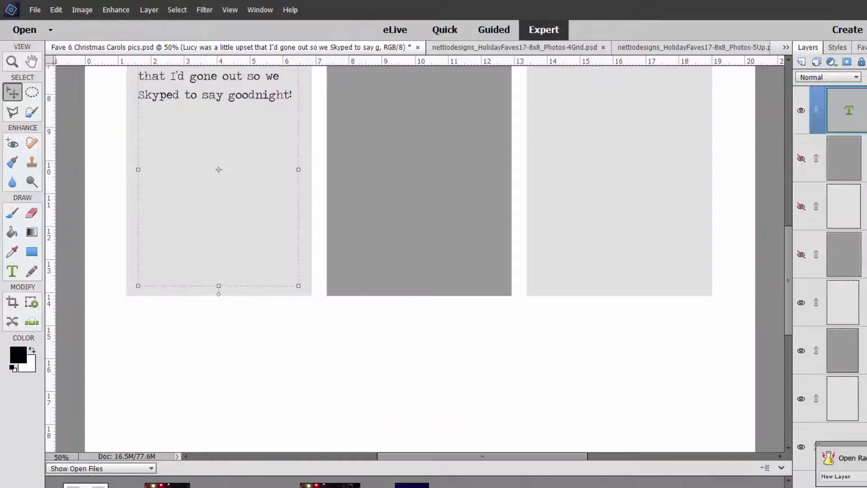
pyautogui.moveTo(493, 486); pyautogui.dragTo(235, 247)
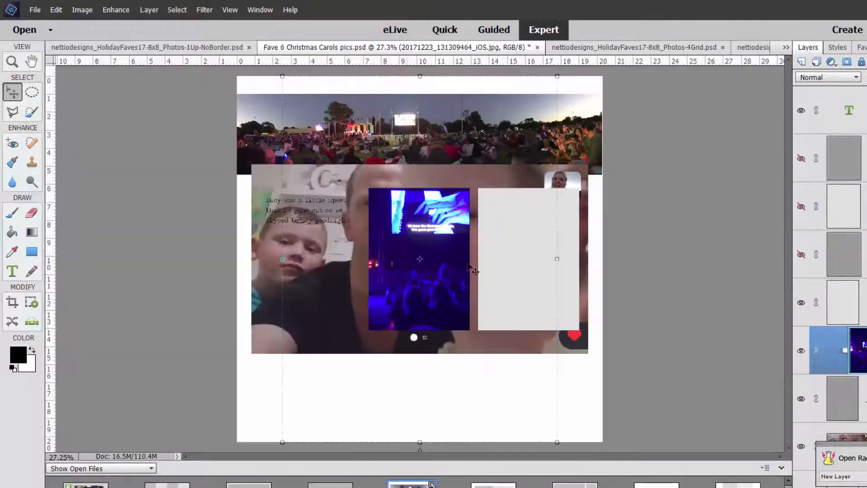
# Shrink and reposition the blue-lit concert photo so that the stage screen and crowd fit the middle block
pyautogui.moveTo(558, 75); pyautogui.dragTo(434, 257)
pyautogui.moveTo(384, 298); pyautogui.dragTo(423, 241)
pyautogui.moveTo(313, 385); pyautogui.dragTo(355, 331)
pyautogui.click(430, 339)
# Scale the video-call screenshot to 28.10% and position it below the journaling at the bottom of the first block
pyautogui.click(355, 283)
pyautogui.moveTo(587, 164); pyautogui.dragTo(346, 299)
pyautogui.moveTo(302, 323); pyautogui.dragTo(312, 298)
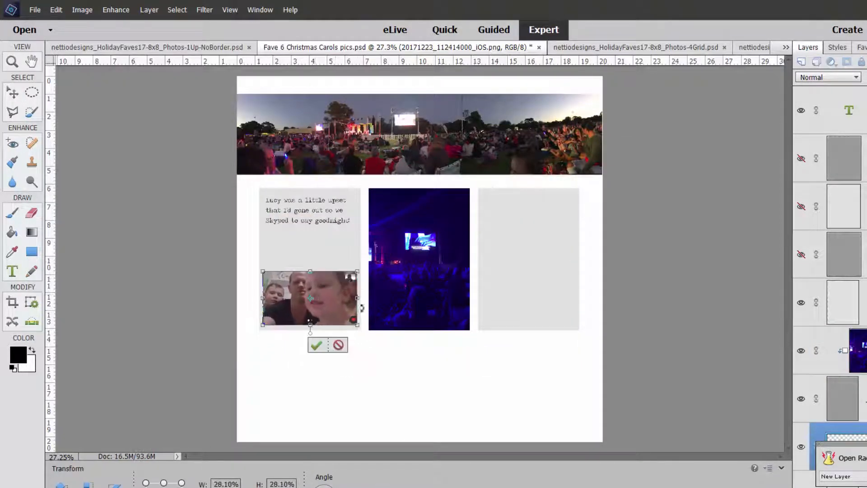
pyautogui.click(316, 344)
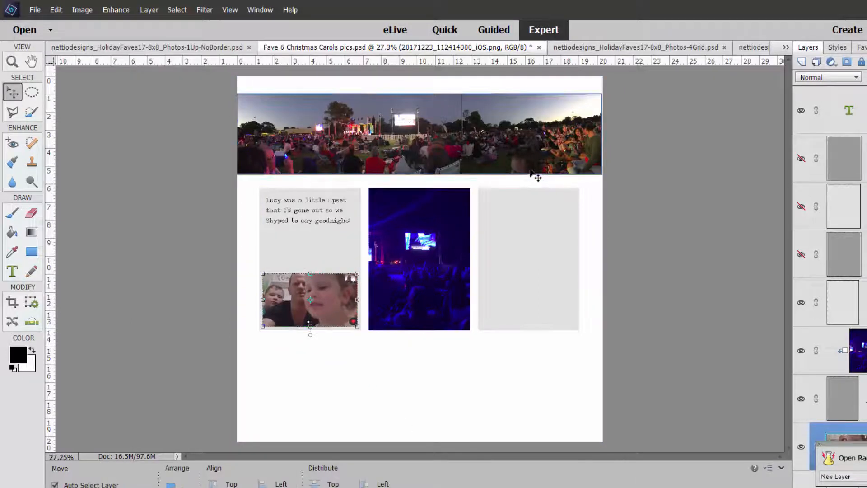
# Switch to Elements Organizer and search the media by details for photos with the capture date 23/12/2017
pyautogui.click(574, 154)
pyautogui.hotkey('alt', 'Tab')
pyautogui.click(148, 55)
pyautogui.click(79, 11)
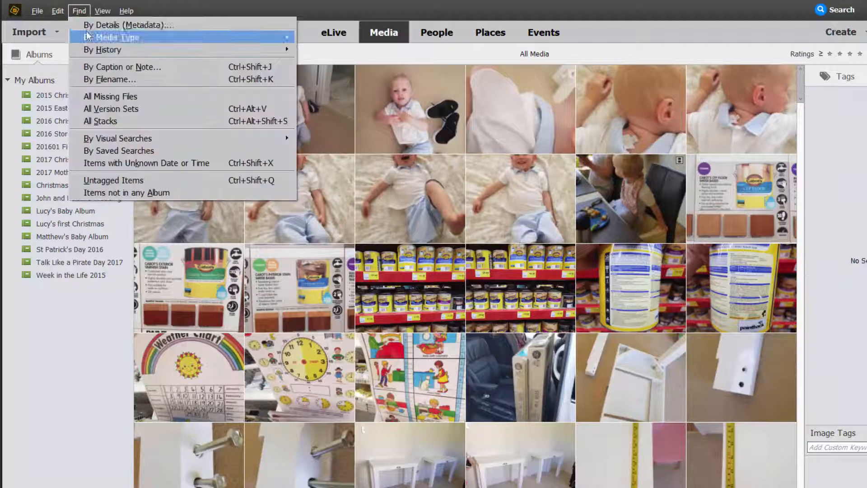
pyautogui.click(119, 25)
pyautogui.press('Return')
# Find the daylight photo of the stage and picnickers, 20171223_111821144_iOS.jpg, and open it in the editor
pyautogui.scroll(-5, 402, 284)
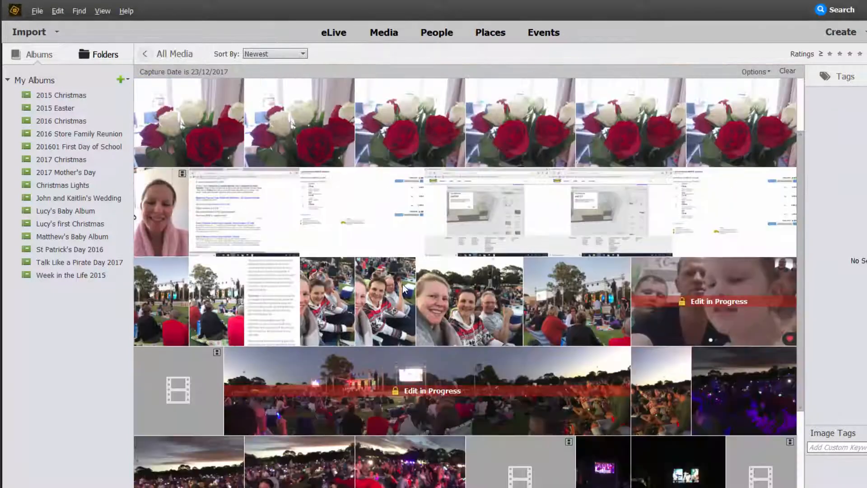
pyautogui.scroll(5, 461, 272)
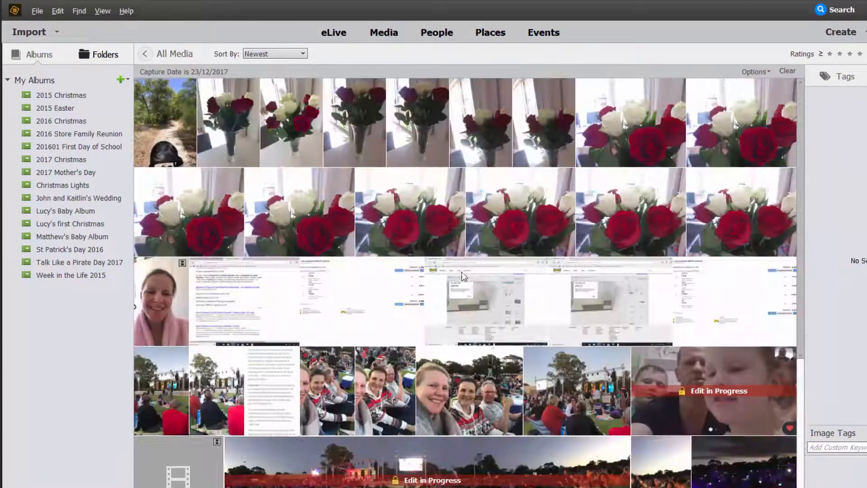
pyautogui.doubleClick(226, 369)
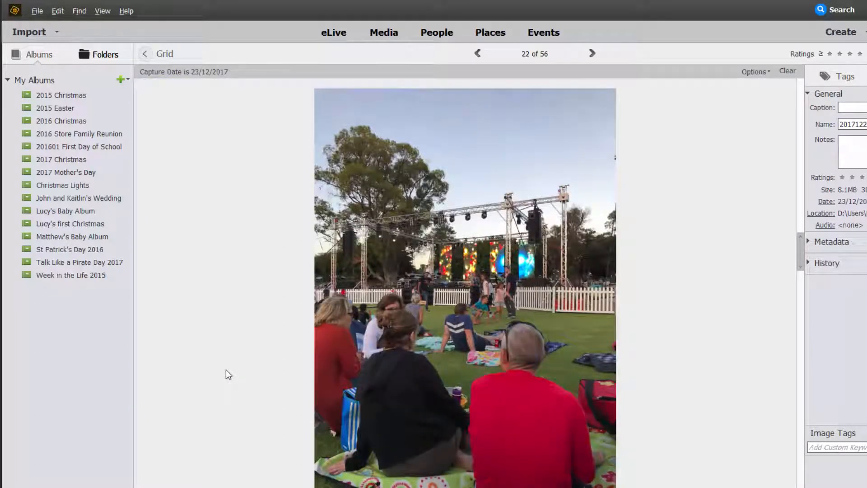
pyautogui.rightClick(416, 305)
pyautogui.click(440, 356)
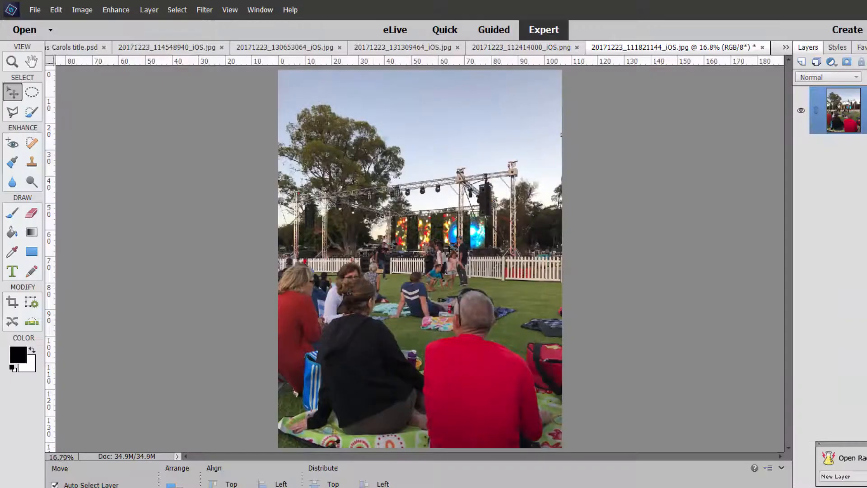
# Add the daylight stage photo to Fave 6 Christmas Carols pics.psd, clip it to the empty third block and resize it to fit
pyautogui.doubleClick(412, 485)
pyautogui.moveTo(330, 486); pyautogui.dragTo(513, 329)
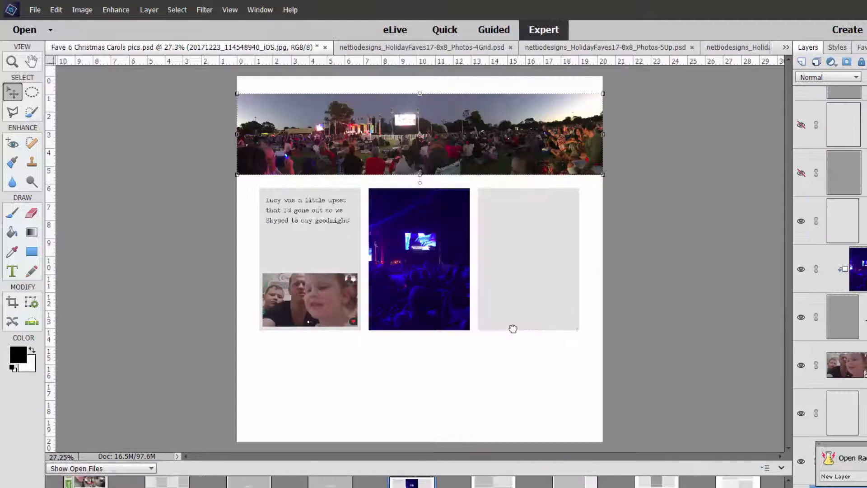
pyautogui.hotkey('ctrl', 'alt', 'g')
pyautogui.moveTo(514, 276); pyautogui.dragTo(575, 251)
pyautogui.moveTo(345, 416); pyautogui.dragTo(472, 331)
pyautogui.click(536, 338)
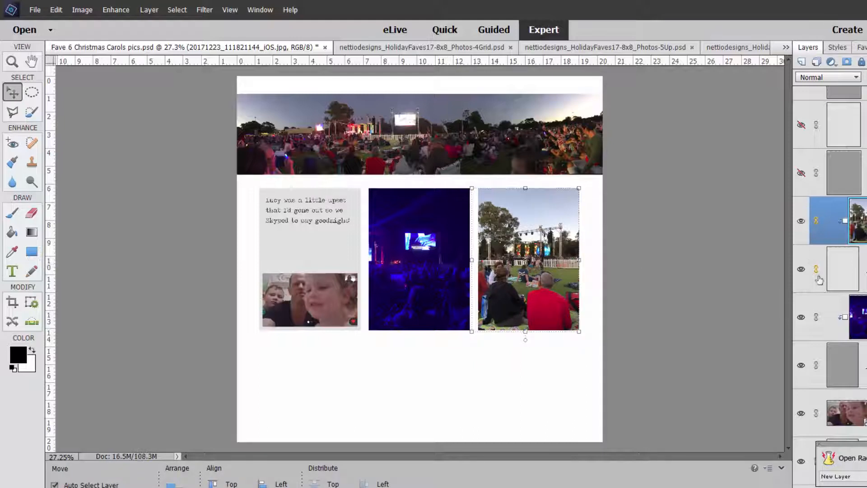
# Rearrange the row with the daylight photo first, the journaling block and screenshot in the middle, and the blue-lit photo last
pyautogui.click(830, 316)
pyautogui.click(270, 250)
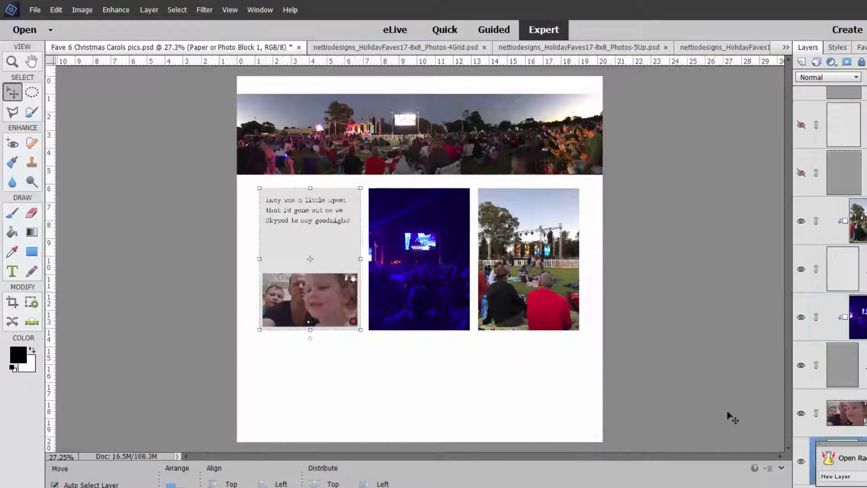
pyautogui.keyDown('shift'); pyautogui.click(277, 202); pyautogui.keyUp('shift')
pyautogui.moveTo(420, 234)
pyautogui.mouseDown()
pyautogui.moveTo(529, 238)
pyautogui.moveTo(309, 238)
pyautogui.moveTo(425, 222)
pyautogui.mouseUp()
pyautogui.click(848, 113)
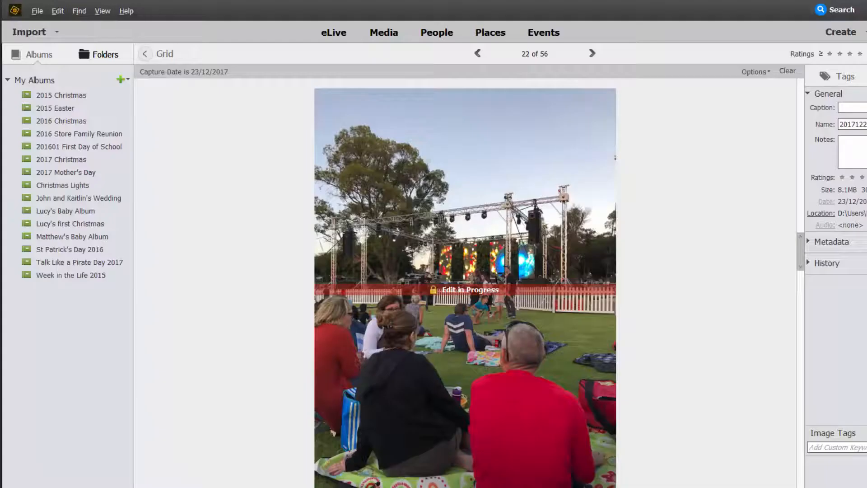
# Switch Elements Organizer to the Supplies catalog and show the Christmas 2017 album
pyautogui.click(37, 10)
pyautogui.click(78, 66)
pyautogui.click(361, 354)
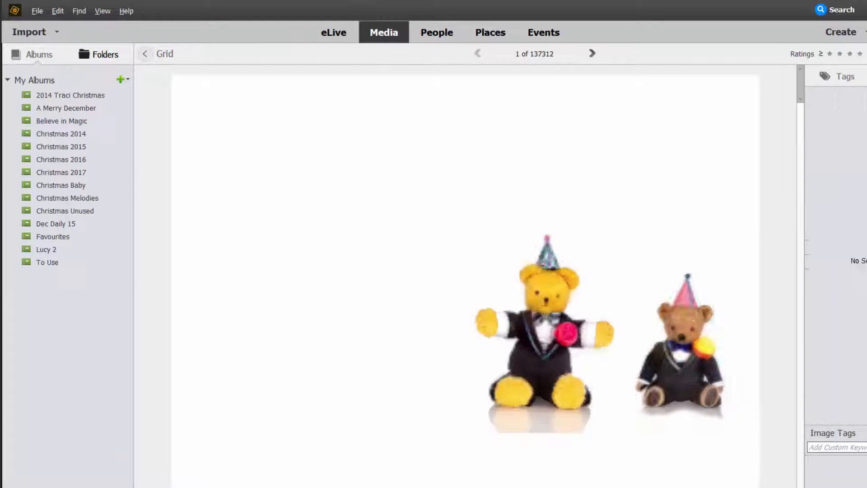
pyautogui.click(61, 172)
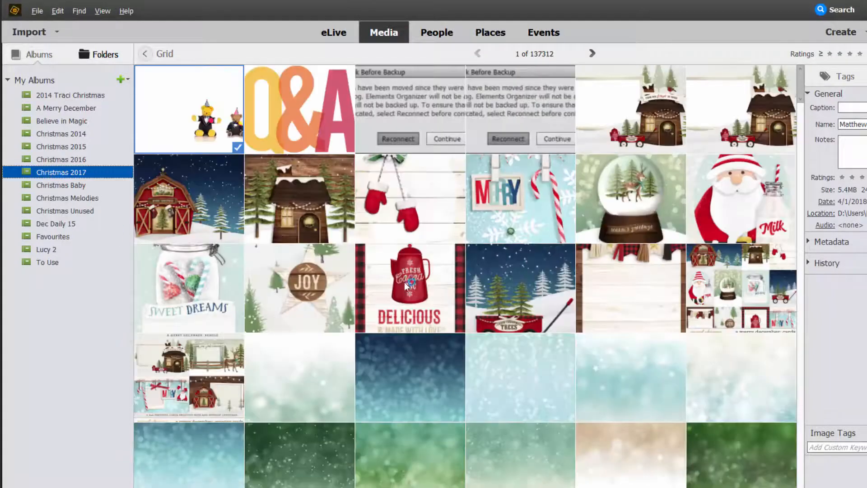
# Open the navy paper with white dots from the album and add it as the background of Fave 6 Christmas Carols pics.psd
pyautogui.scroll(-15, 271, 275)
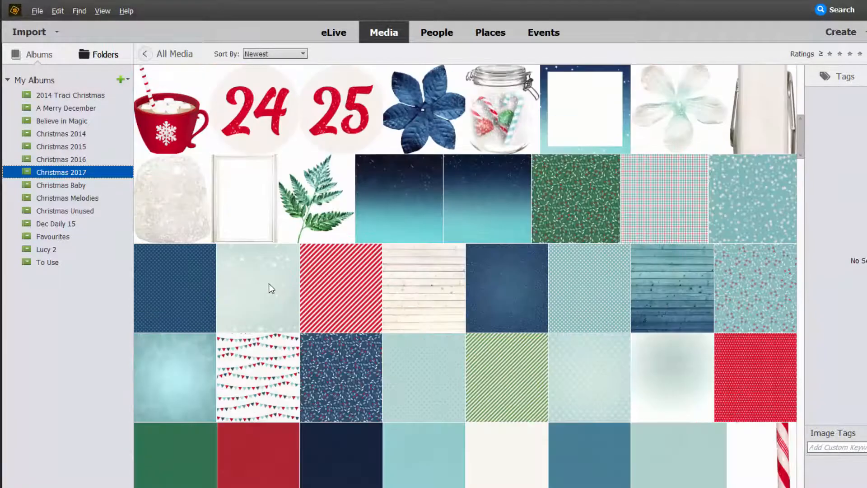
pyautogui.doubleClick(508, 277)
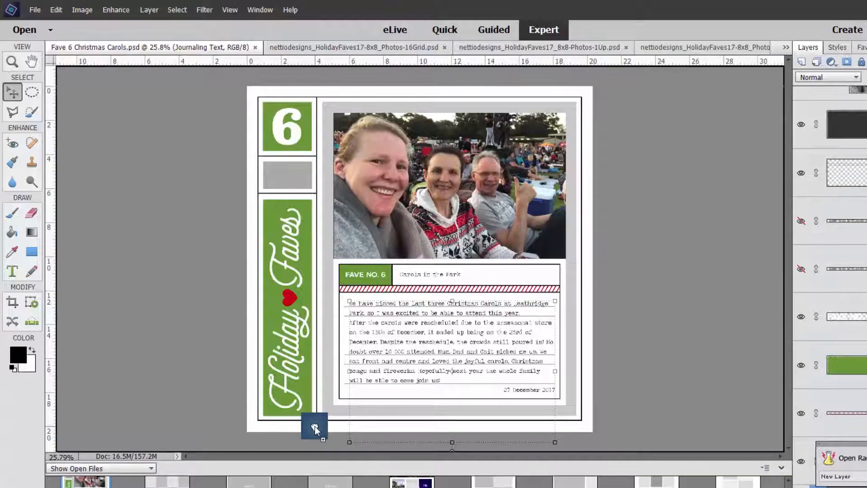
pyautogui.moveTo(314, 425); pyautogui.dragTo(307, 428)
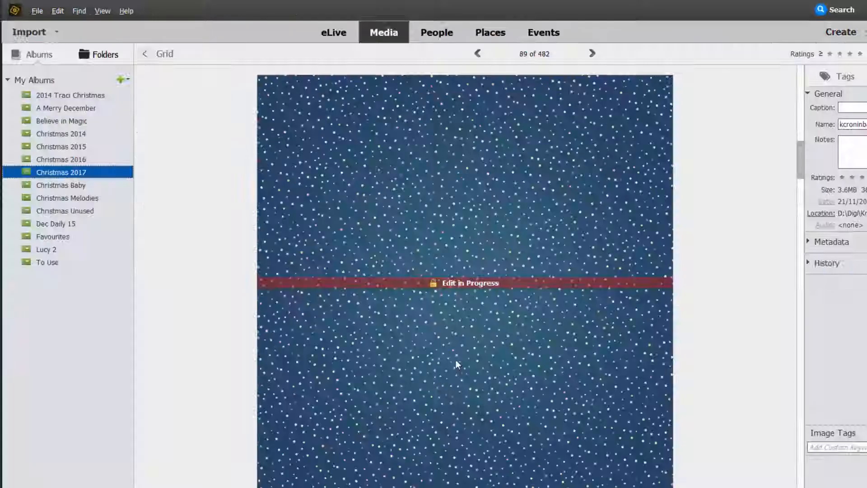
# Find the plain off-white paper among the album's papers and clip it to the journaling block on the pics page
pyautogui.press('Right')
pyautogui.press('Right')
pyautogui.press('Right')
pyautogui.press('Right')
pyautogui.press('Right')
pyautogui.press('Right')
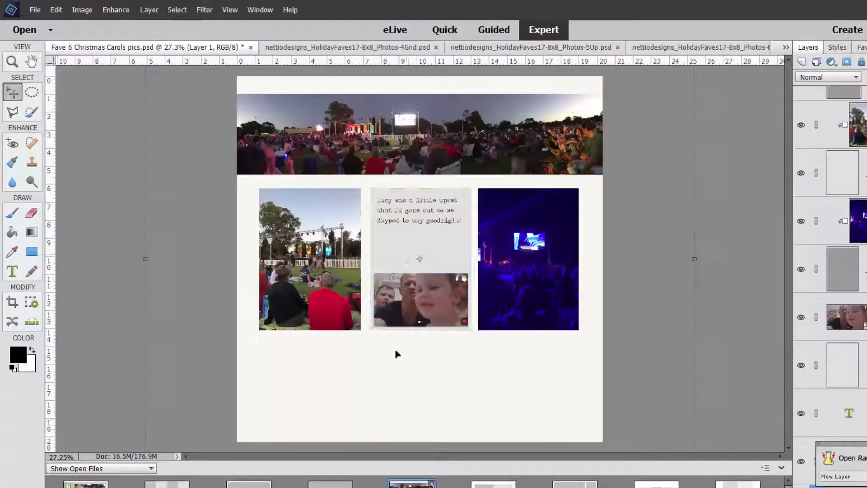
pyautogui.moveTo(396, 354); pyautogui.dragTo(433, 266)
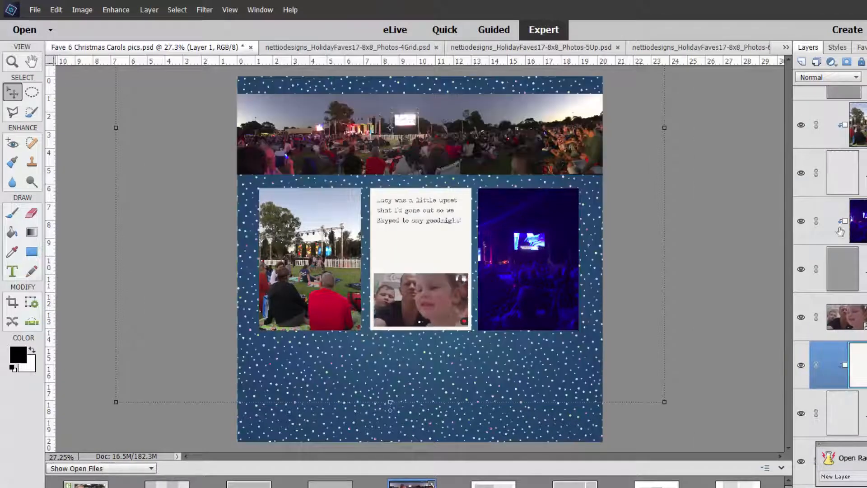
# Apply the saved white WZ border style to the blocks holding the daylight photo and the blue-lit photo
pyautogui.click(542, 212)
pyautogui.hotkey('ctrl', 'z')
pyautogui.click(849, 268)
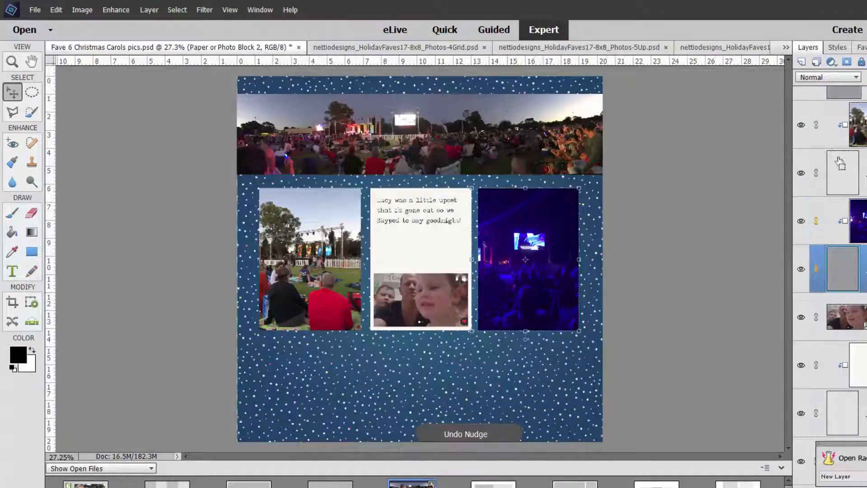
pyautogui.keyDown('ctrl'); pyautogui.click(840, 423); pyautogui.keyUp('ctrl')
pyautogui.keyDown('ctrl'); pyautogui.click(863, 424); pyautogui.keyUp('ctrl')
pyautogui.hotkey('ctrl', 'd')
pyautogui.keyDown('ctrl'); pyautogui.click(863, 173); pyautogui.keyUp('ctrl')
pyautogui.click(861, 47)
pyautogui.doubleClick(861, 100)
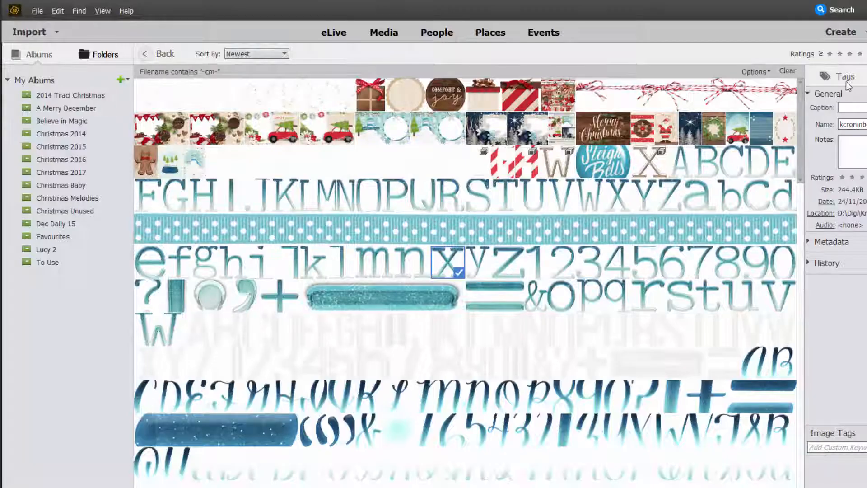
# Open the red bird from the "-cm-" supplies and place it near the lower-right corner of Fave 6 Christmas Carols.psd
pyautogui.scroll(-20, 662, 323)
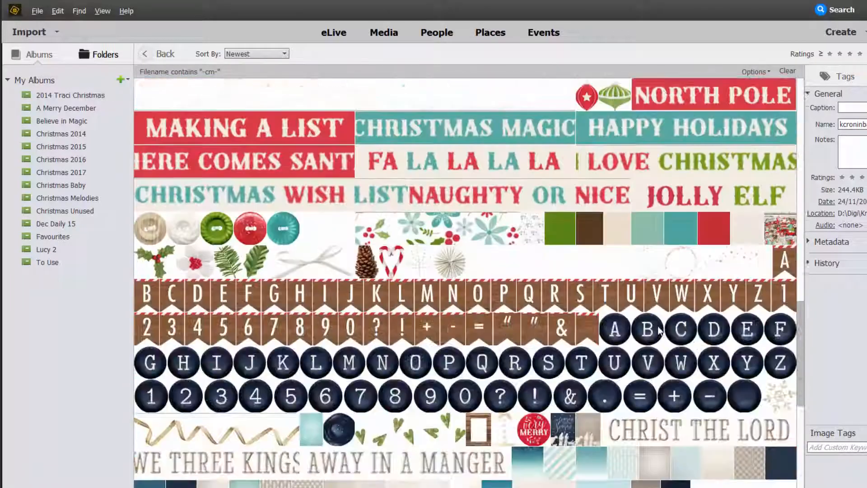
pyautogui.scroll(-3, 652, 331)
pyautogui.hotkey('ctrl', 'a')
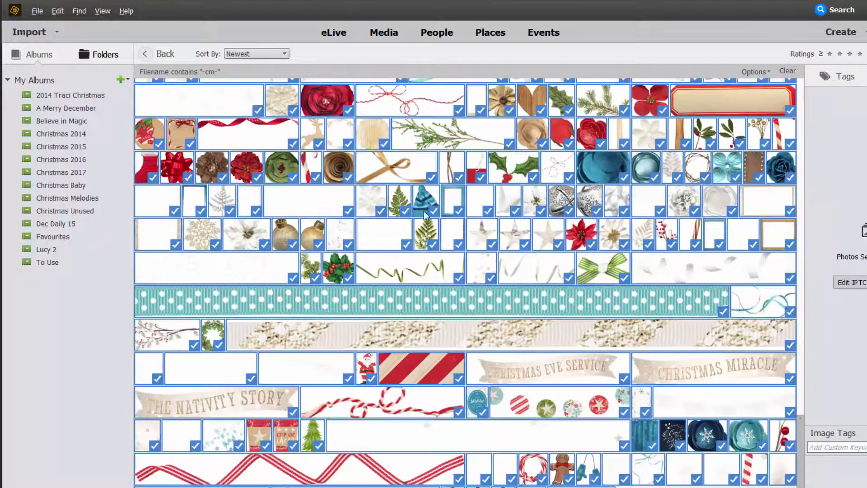
pyautogui.hotkey('ctrl', 'shift', 'a')
pyautogui.doubleClick(563, 136)
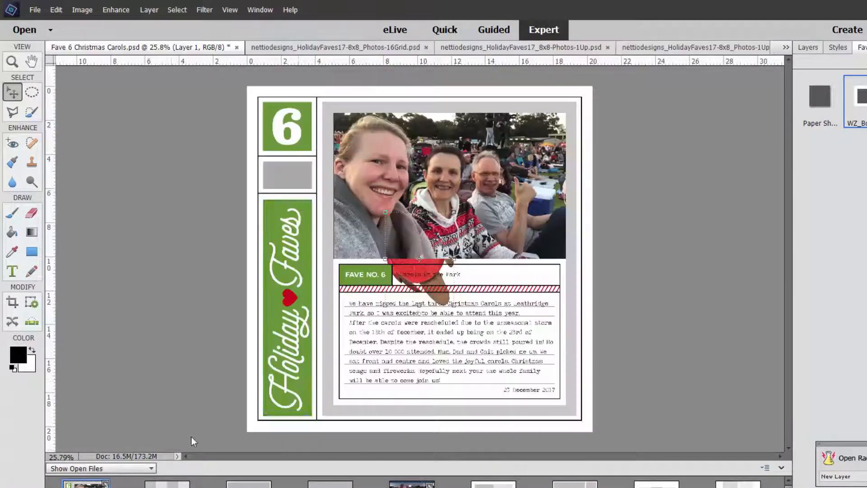
pyautogui.moveTo(442, 262); pyautogui.dragTo(541, 360)
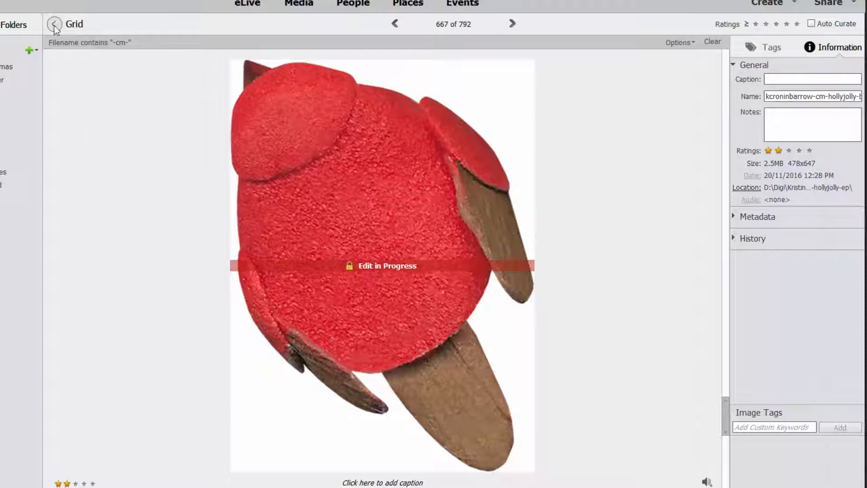
# Add the white "Joy to the World" word art from the supplies to the pics page and move it up to the top strip
pyautogui.click(54, 25)
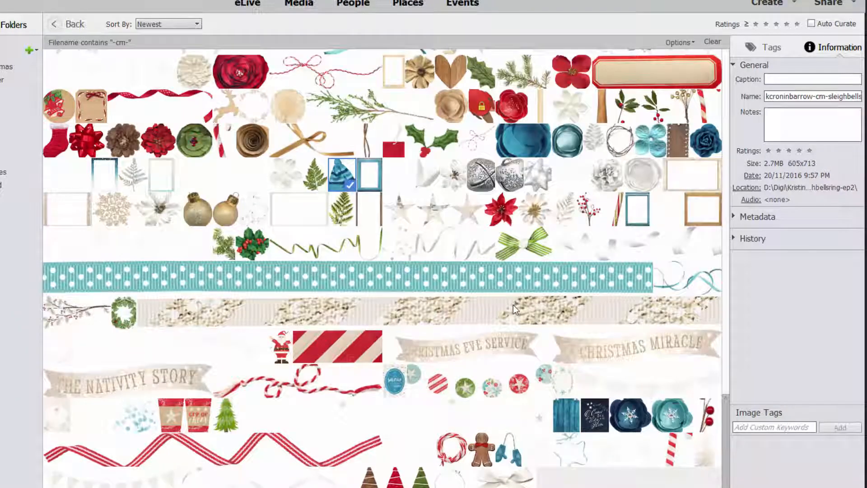
pyautogui.scroll(10, 513, 304)
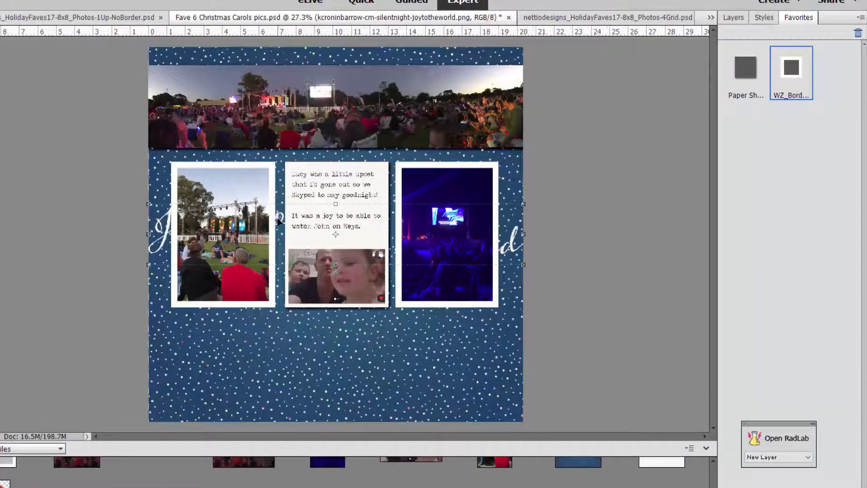
pyautogui.moveTo(203, 203); pyautogui.dragTo(204, 29)
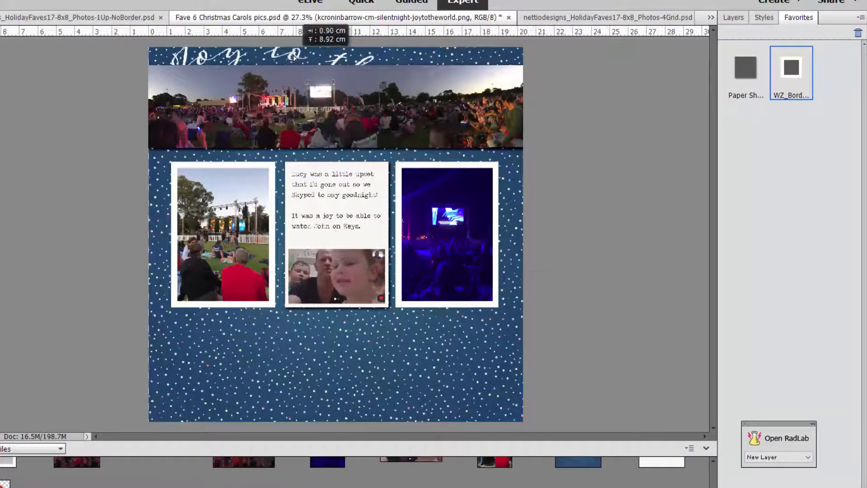
# Move the panorama and the row of three blocks down together, leaving more background above the panorama
pyautogui.click(394, 202)
pyautogui.moveTo(586, 92); pyautogui.dragTo(150, 228)
pyautogui.moveTo(261, 103); pyautogui.dragTo(262, 160)
# Bring the "Joy to the World" word art in front of the panorama, undoing its trial move
pyautogui.click(347, 108)
pyautogui.click(347, 119)
pyautogui.hotkey('ctrl', 'shift', ']')
pyautogui.moveTo(352, 134); pyautogui.dragTo(351, 157)
pyautogui.hotkey('ctrl', 'z')
# Scale the "Joy to the World" word art to 87.93% and position it over the panorama against the page's right edge
pyautogui.moveTo(291, 119); pyautogui.dragTo(279, 135)
pyautogui.moveTo(150, 112); pyautogui.dragTo(192, 120)
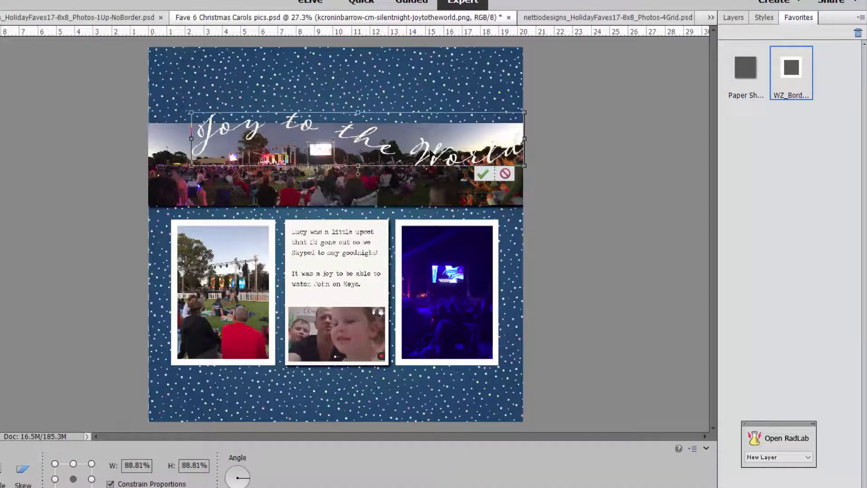
pyautogui.moveTo(430, 153); pyautogui.dragTo(433, 157)
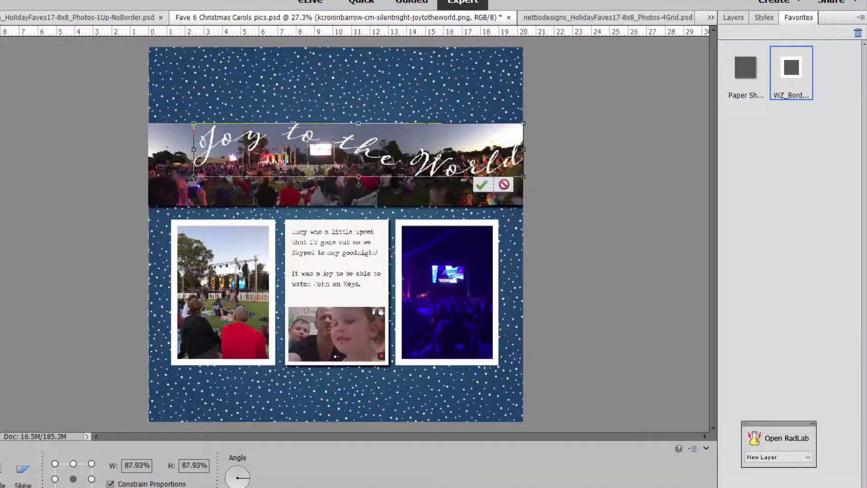
pyautogui.click(484, 184)
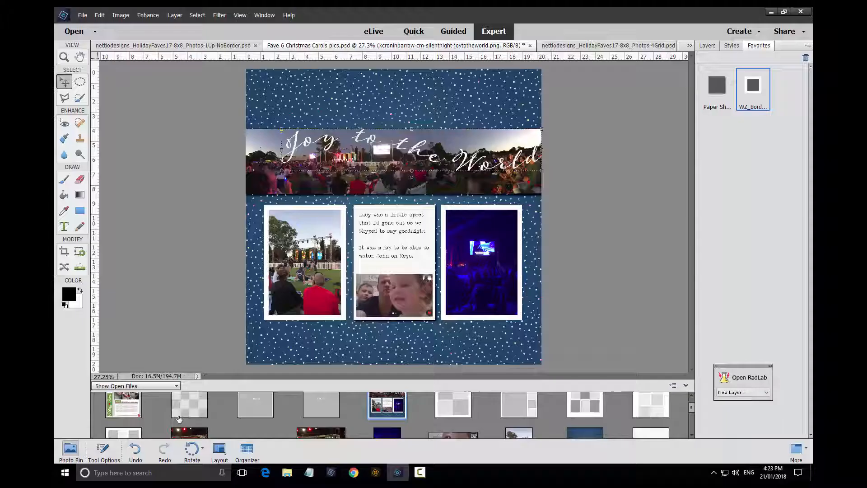
# Return to Elements Organizer and show the supplies in the Christmas 2017 album
pyautogui.click(79, 487)
pyautogui.click(385, 474)
pyautogui.scroll(15, 511, 295)
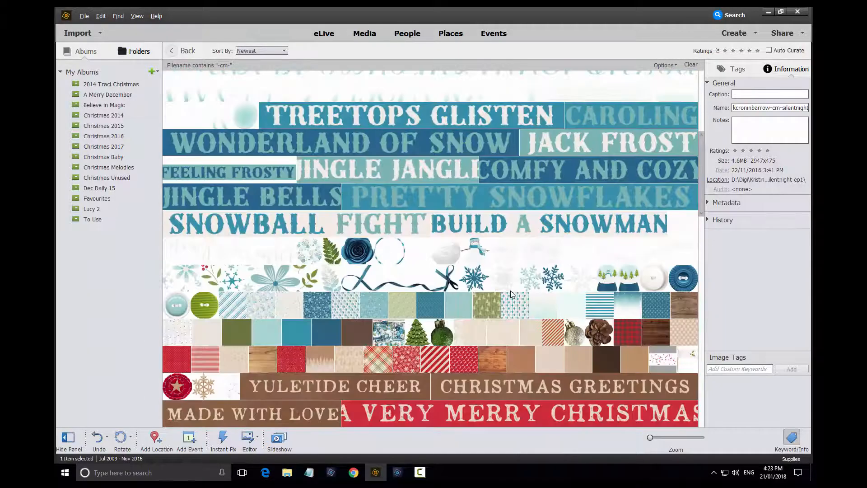
pyautogui.click(104, 145)
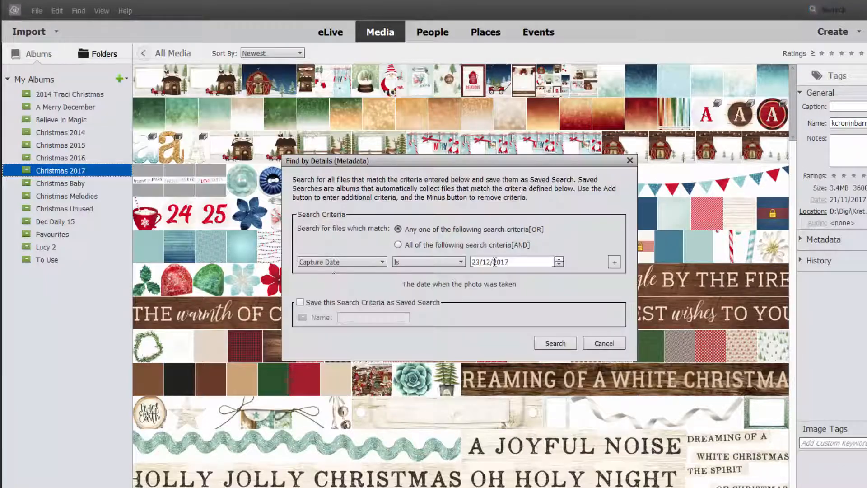
# Search supplies by details for filenames containing "flower", and for those matching both "heart" and "cronin"
pyautogui.click(341, 262)
pyautogui.click(316, 267)
pyautogui.click(615, 262)
pyautogui.click(456, 281)
pyautogui.click(436, 317)
pyautogui.click(489, 285)
pyautogui.write('flower')
pyautogui.click(555, 362)
pyautogui.click(338, 198)
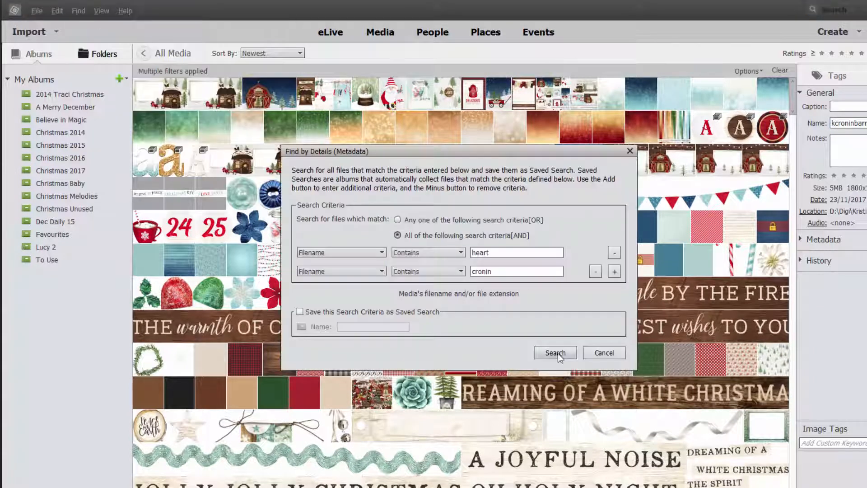
pyautogui.click(557, 353)
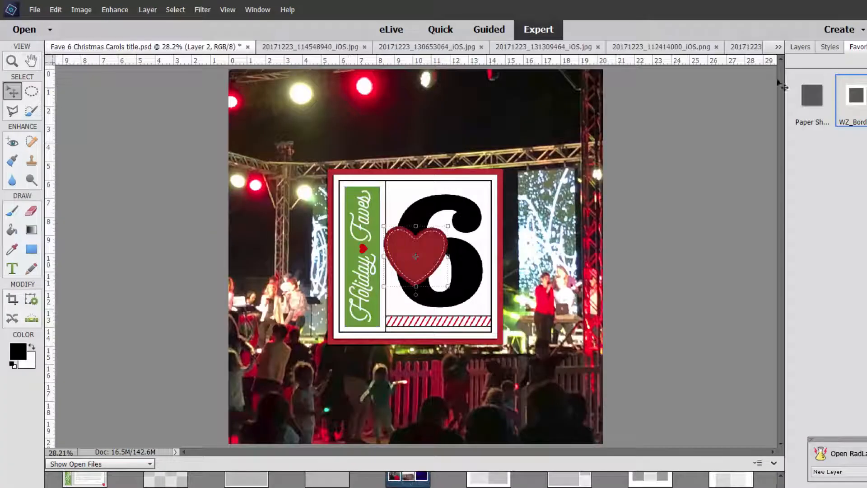
# Try the red stitched heart on the title page beside the 6, shrunk to 44.68% and rotated, and delete it
pyautogui.moveTo(449, 227); pyautogui.dragTo(369, 288)
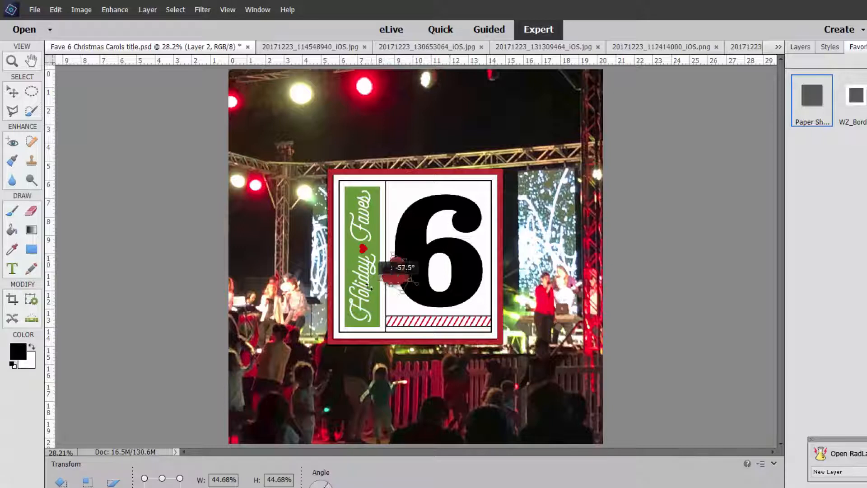
pyautogui.click(392, 297)
pyautogui.press('Delete')
# Try clipping the solid green paper to the Holiday Faves title strip on the journal page
pyautogui.click(371, 289)
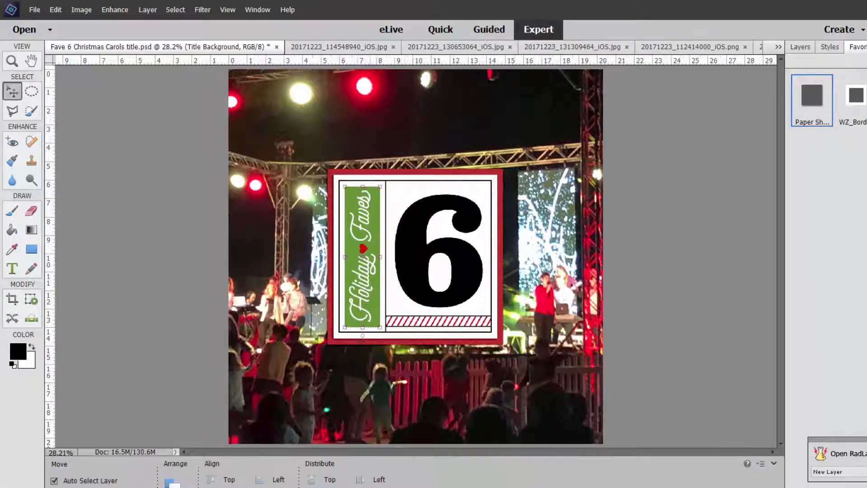
pyautogui.click(16, 487)
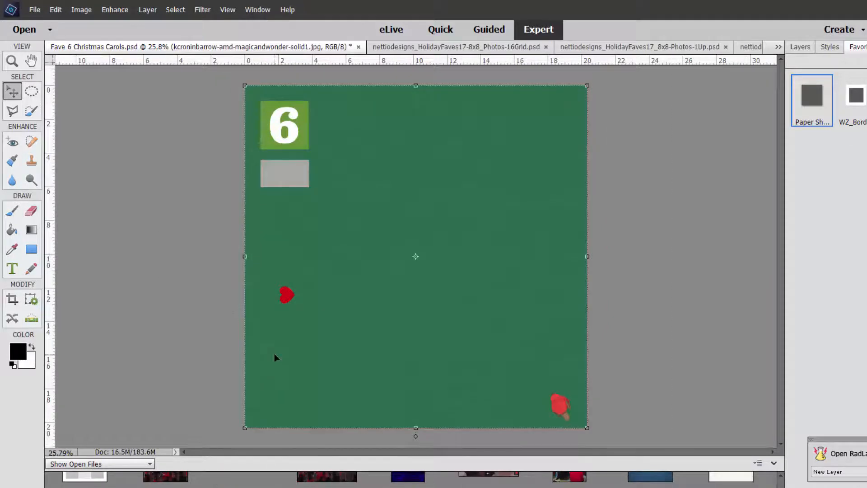
pyautogui.hotkey('ctrl', 'g')
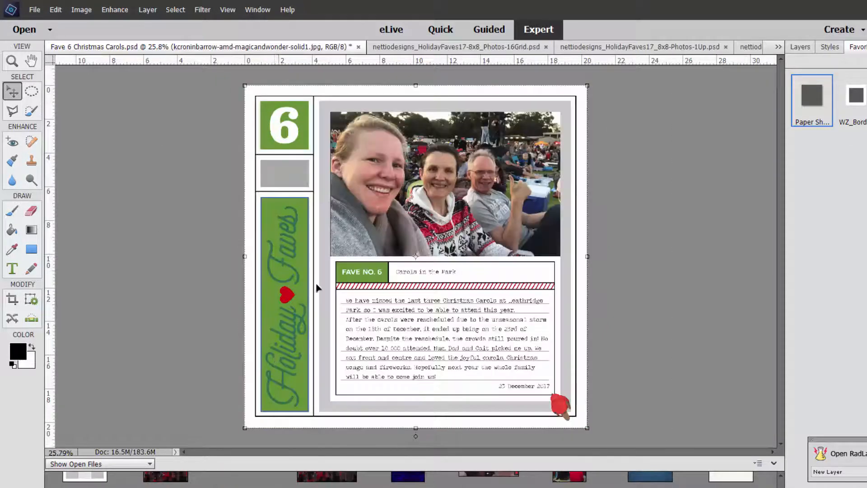
pyautogui.hotkey('ctrl', 'z')
pyautogui.hotkey('ctrl', 'z')
pyautogui.click(271, 301)
pyautogui.moveTo(334, 485); pyautogui.dragTo(270, 307)
pyautogui.hotkey('ctrl', 'g')
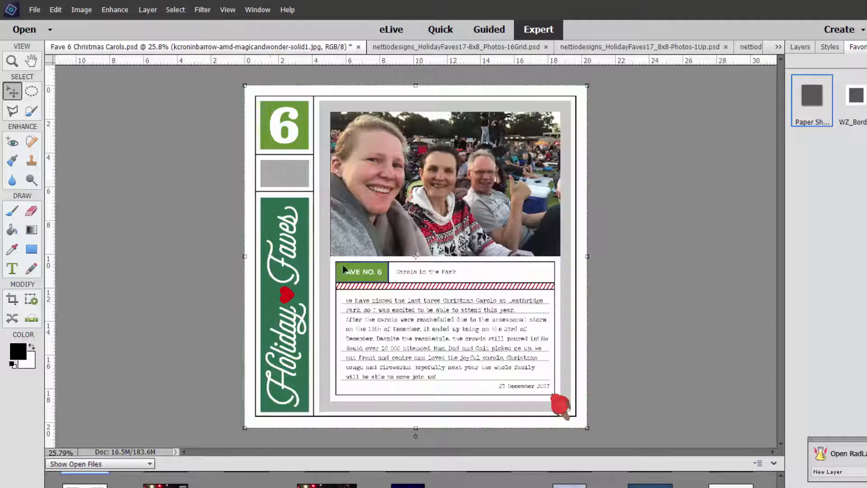
pyautogui.hotkey('ctrl', 'z')
# Group the green background layers behind the 6, the Holiday Faves title and the Fave No. 6 label
pyautogui.press('F11')
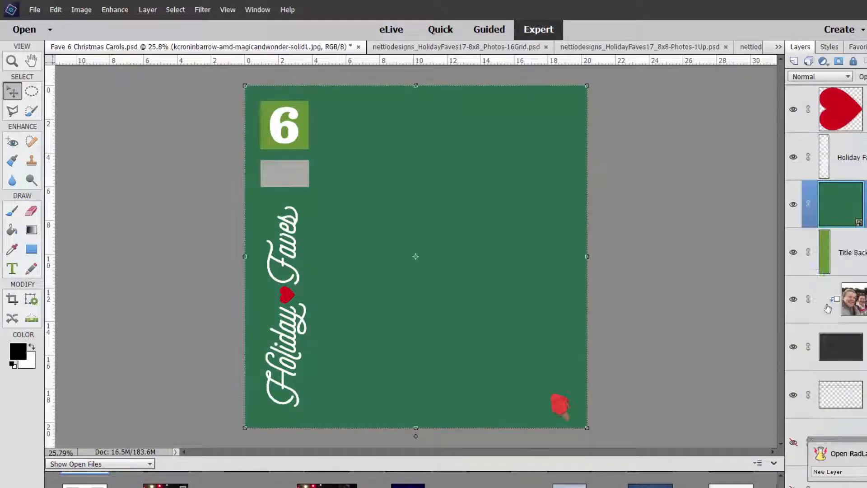
pyautogui.scroll(-4, 857, 327)
pyautogui.keyDown('ctrl'); pyautogui.click(845, 211); pyautogui.keyUp('ctrl')
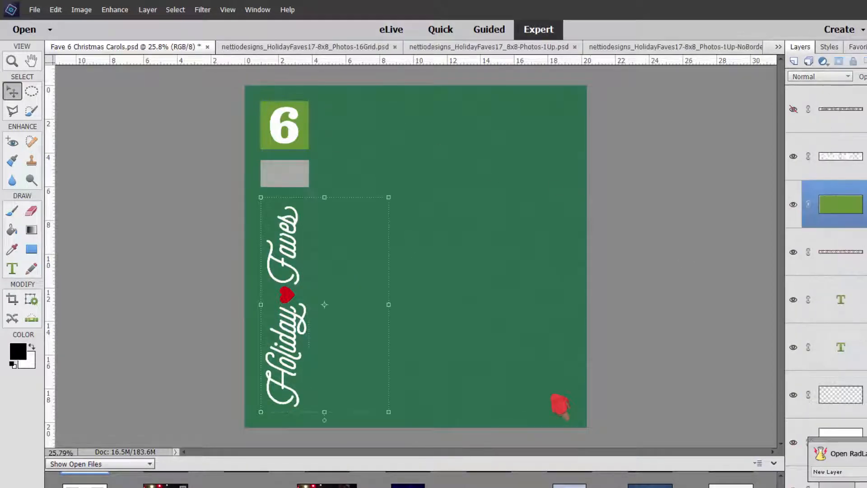
pyautogui.scroll(6, 833, 230)
pyautogui.keyDown('ctrl'); pyautogui.click(840, 211); pyautogui.keyUp('ctrl')
pyautogui.hotkey('ctrl', 'g')
# Clip the solid green paper to the group of background layers
pyautogui.moveTo(857, 360); pyautogui.dragTo(859, 181)
pyautogui.hotkey('ctrl', 'z')
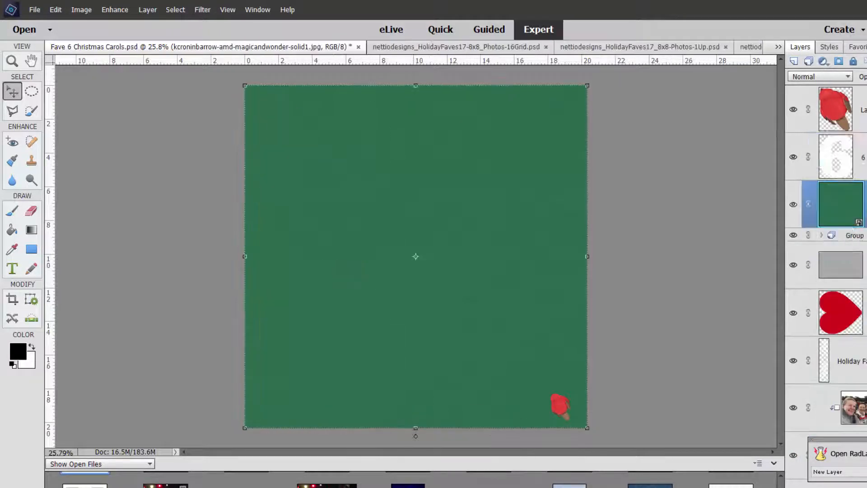
pyautogui.hotkey('ctrl', 'alt', 'g')
# Move the background group with its clipped paper below the title and label text layers, and clip the photo to its mask again
pyautogui.click(822, 235)
pyautogui.keyDown('shift'); pyautogui.click(829, 371); pyautogui.keyUp('shift')
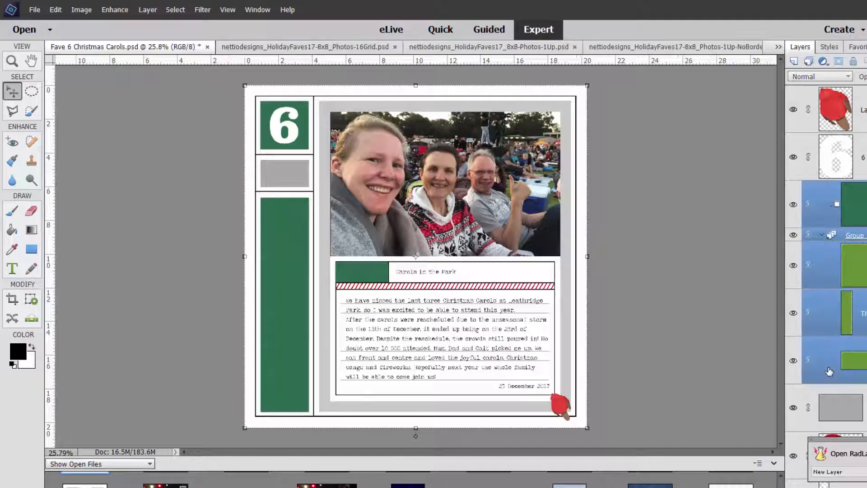
pyautogui.hotkey('ctrl', '[')
pyautogui.hotkey('ctrl', '[')
pyautogui.hotkey('ctrl', '[')
pyautogui.hotkey('ctrl', '[')
pyautogui.hotkey('ctrl', '[')
pyautogui.hotkey('ctrl', '[')
pyautogui.hotkey('ctrl', '[')
pyautogui.hotkey('ctrl', '[')
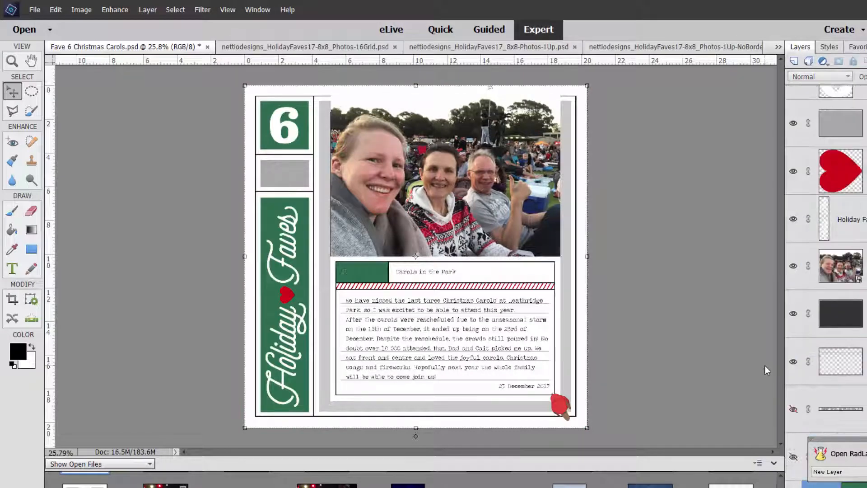
pyautogui.hotkey('ctrl', '[')
pyautogui.hotkey('ctrl', '[')
pyautogui.hotkey('ctrl', '[')
pyautogui.hotkey('ctrl', '[')
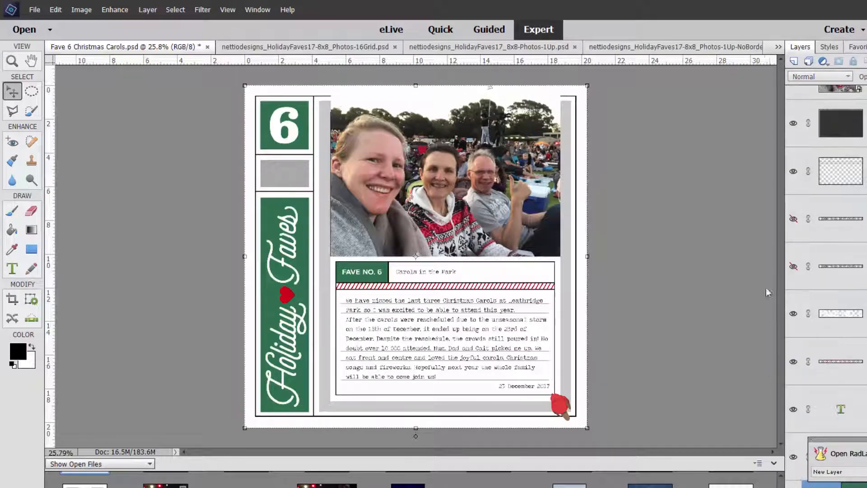
pyautogui.click(547, 231)
pyautogui.hotkey('ctrl', 'g')
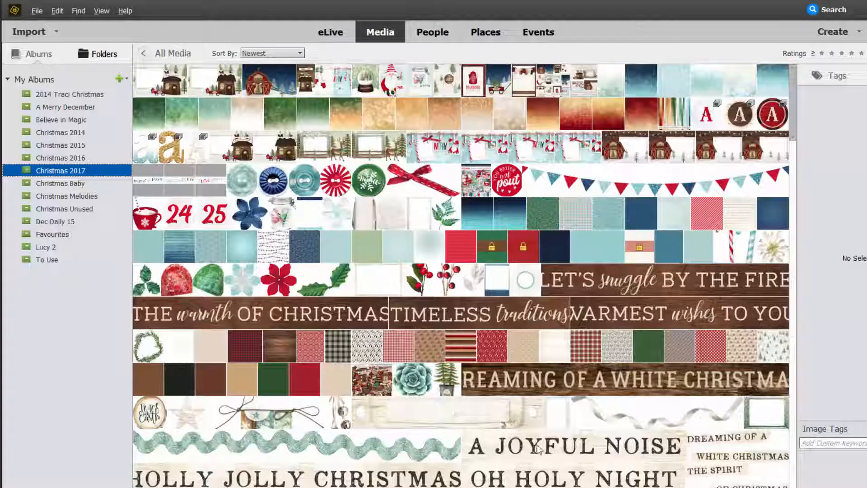
# Bring the bunting banner paper from Elements Organizer's Christmas 2017 album onto the journal page
pyautogui.moveTo(655, 487); pyautogui.dragTo(693, 487)
pyautogui.scroll(-5, 712, 463)
pyautogui.scroll(-5, 711, 461)
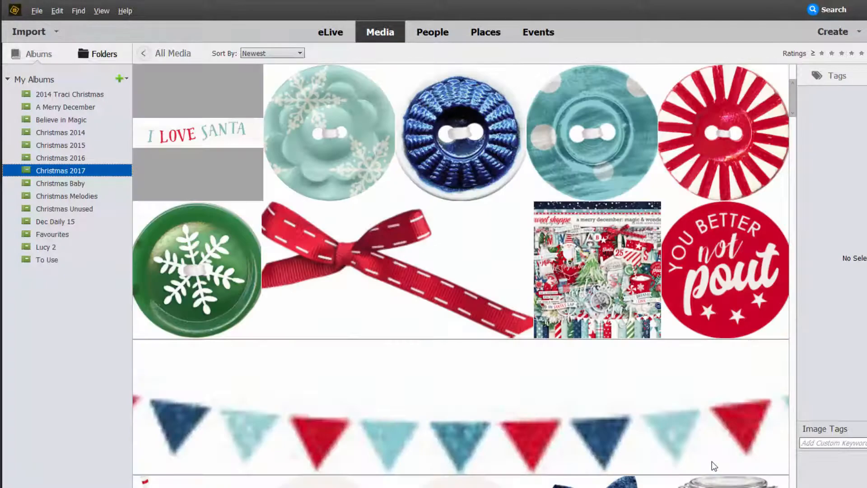
pyautogui.click(406, 170)
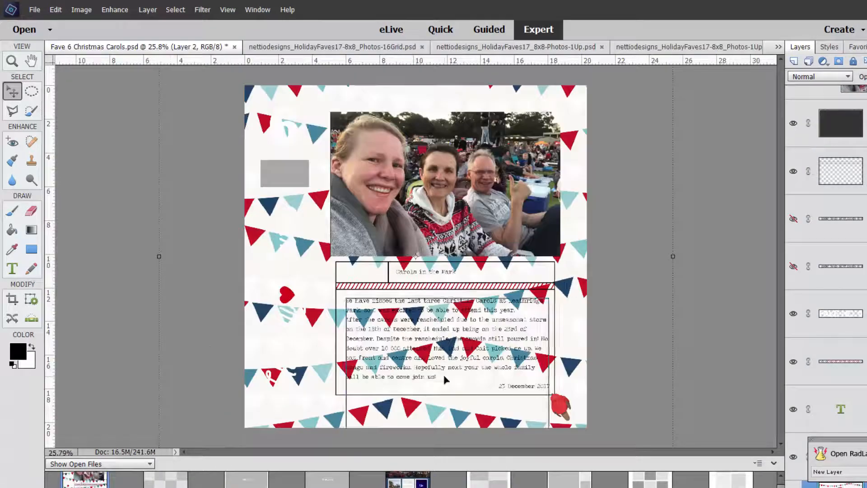
pyautogui.hotkey('ctrl', 'g')
pyautogui.hotkey('ctrl', 'z')
# Move the bunting paper down the layer stack and try it on the background group
pyautogui.hotkey('ctrl', 'shift', ']')
pyautogui.hotkey('ctrl', '[')
pyautogui.hotkey('ctrl', '[')
pyautogui.hotkey('ctrl', '[')
pyautogui.hotkey('ctrl', '[')
pyautogui.hotkey('ctrl', '[')
pyautogui.hotkey('ctrl', '[')
pyautogui.hotkey('ctrl', '[')
pyautogui.hotkey('ctrl', '[')
pyautogui.hotkey('ctrl', '[')
pyautogui.hotkey('ctrl', '[')
pyautogui.hotkey('ctrl', '[')
pyautogui.hotkey('ctrl', '[')
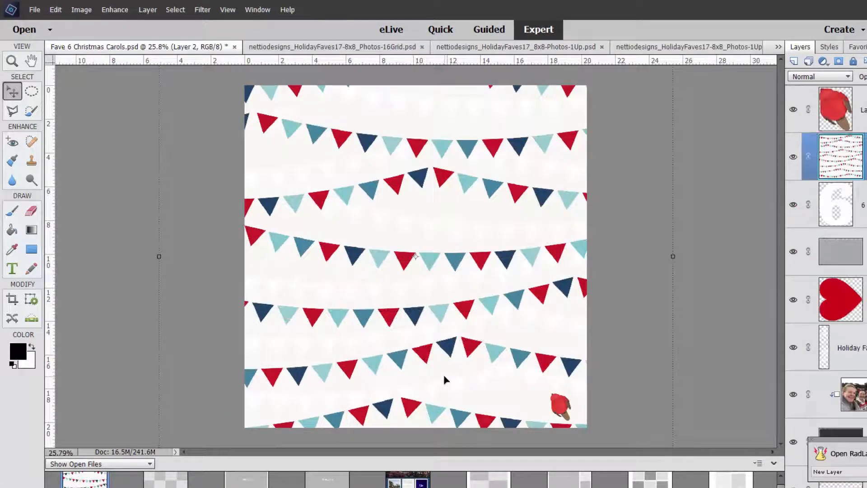
pyautogui.hotkey('ctrl', '[')
pyautogui.hotkey('ctrl', '[')
pyautogui.hotkey('ctrl', '[')
pyautogui.hotkey('ctrl', '[')
pyautogui.hotkey('ctrl', '[')
pyautogui.hotkey('ctrl', '[')
pyautogui.hotkey('ctrl', '[')
pyautogui.hotkey('ctrl', '[')
pyautogui.hotkey('ctrl', '[')
pyautogui.hotkey('ctrl', '[')
pyautogui.hotkey('ctrl', '[')
pyautogui.hotkey('ctrl', 'g')
pyautogui.hotkey('ctrl', 'z')
# Clip the dotted blue paper to the background group for the 6, the title strip and the Fave No. 6 label
pyautogui.hotkey('ctrl', '[')
pyautogui.hotkey('ctrl', 'alt', 'g')
pyautogui.hotkey('ctrl', 'z')
pyautogui.hotkey('ctrl', ']')
pyautogui.hotkey('ctrl', 'alt', 'g')
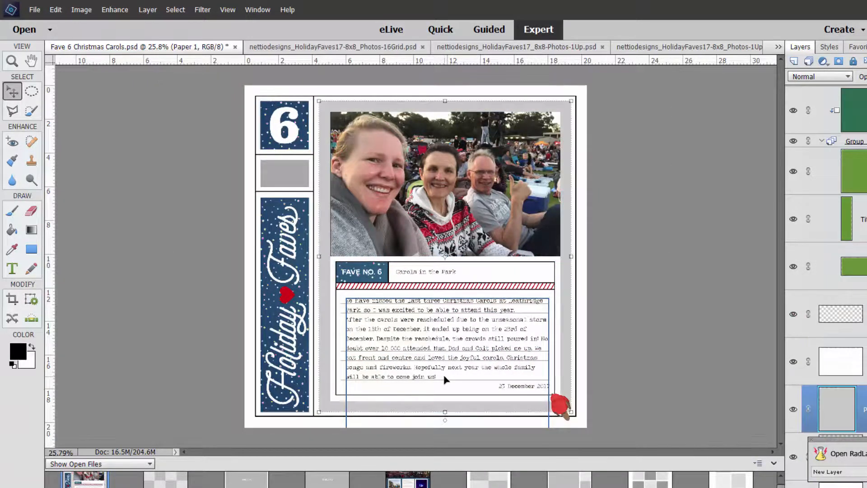
# Bring in the solid navy paper from Elements Organizer and clip it to the grey Paper 1 layer behind the photo and journal card
pyautogui.hotkey('alt', 'Tab')
pyautogui.hotkey('ctrl', 'i')
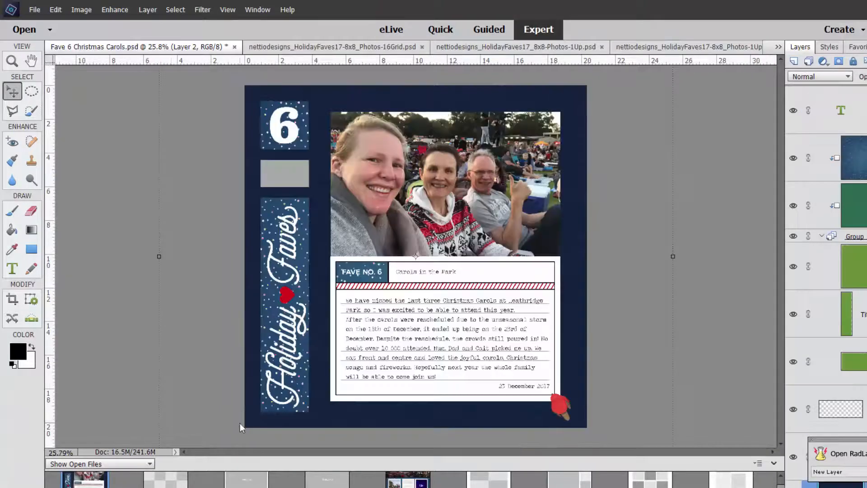
pyautogui.hotkey('ctrl', 'alt', 'g')
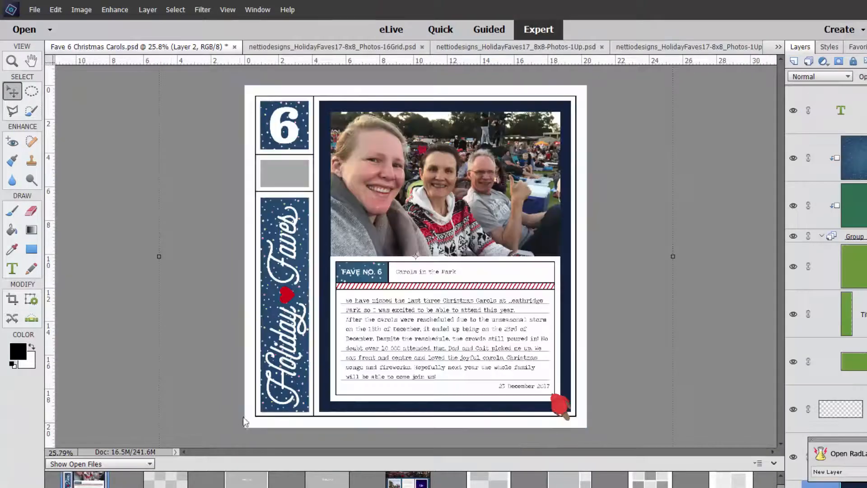
# Add the small grey block below the 6 to the background group and delete the solid green paper
pyautogui.scroll(10, 854, 253)
pyautogui.click(856, 204)
pyautogui.scroll(-3, 854, 225)
pyautogui.moveTo(858, 487); pyautogui.dragTo(858, 399)
pyautogui.scroll(1, 859, 400)
pyautogui.click(859, 396)
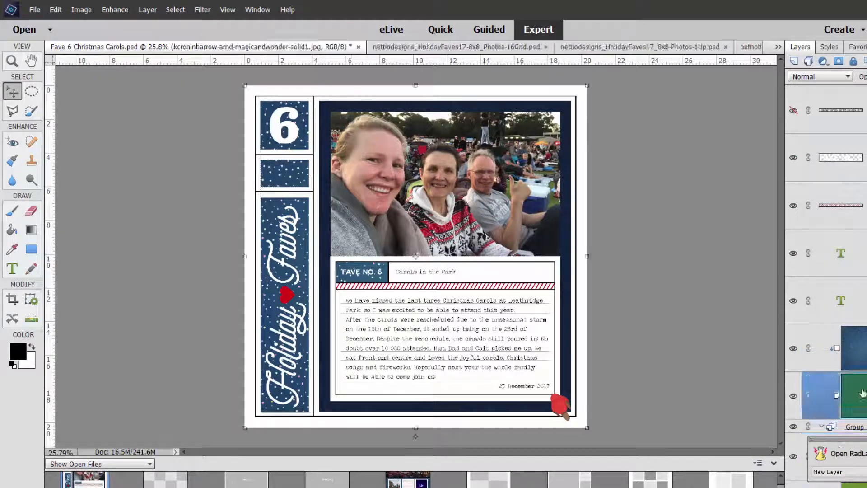
pyautogui.press('Delete')
# Apply the favourite paper shadow style to the journal page's photo, card and paper layers
pyautogui.click(857, 46)
pyautogui.click(564, 191)
pyautogui.click(533, 261)
pyautogui.click(618, 254)
pyautogui.click(562, 266)
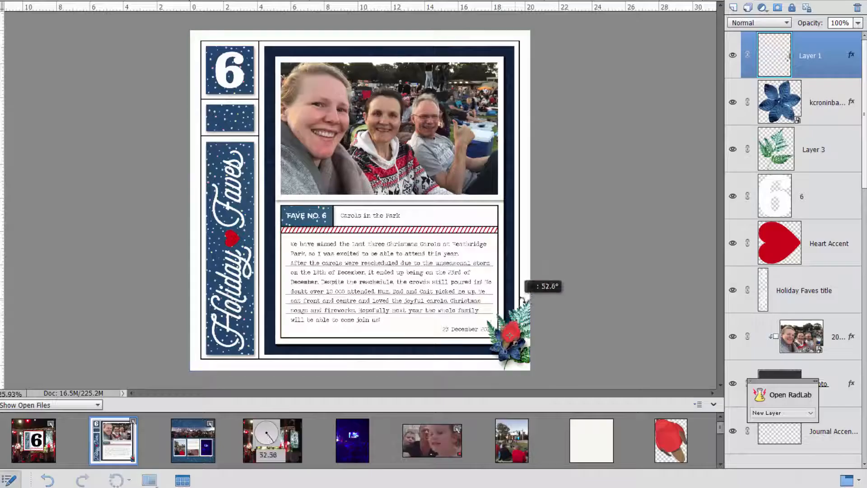
# Try rotating the red accent from the corner cluster and moving it over the side strip
pyautogui.moveTo(475, 281); pyautogui.dragTo(426, 272)
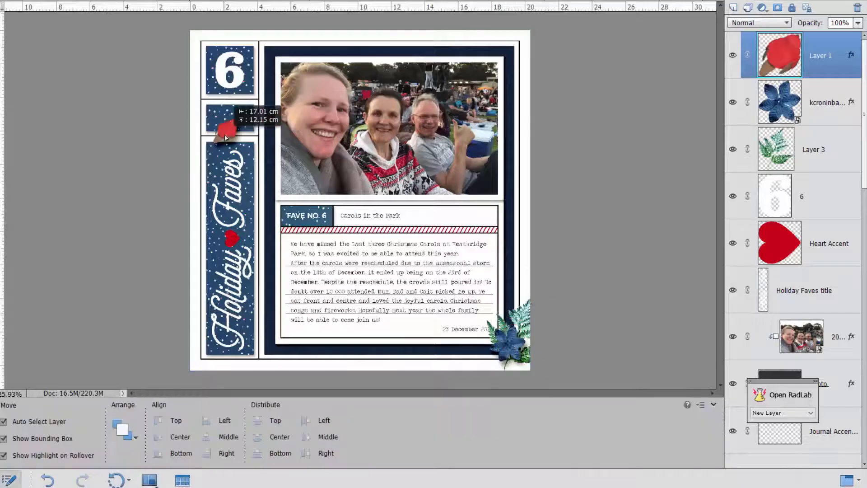
pyautogui.moveTo(516, 336); pyautogui.dragTo(511, 342)
pyautogui.hotkey('ctrl', 'z')
pyautogui.hotkey('ctrl', 'z')
# Rotate the green leaf sprig upright behind the blue flower in the corner cluster
pyautogui.click(629, 354)
pyautogui.click(583, 348)
pyautogui.click(520, 317)
pyautogui.moveTo(477, 295); pyautogui.dragTo(468, 310)
pyautogui.click(507, 379)
# Add the pale teal flower to the journal page, scale it down and position it in the corner cluster
pyautogui.click(1, 479)
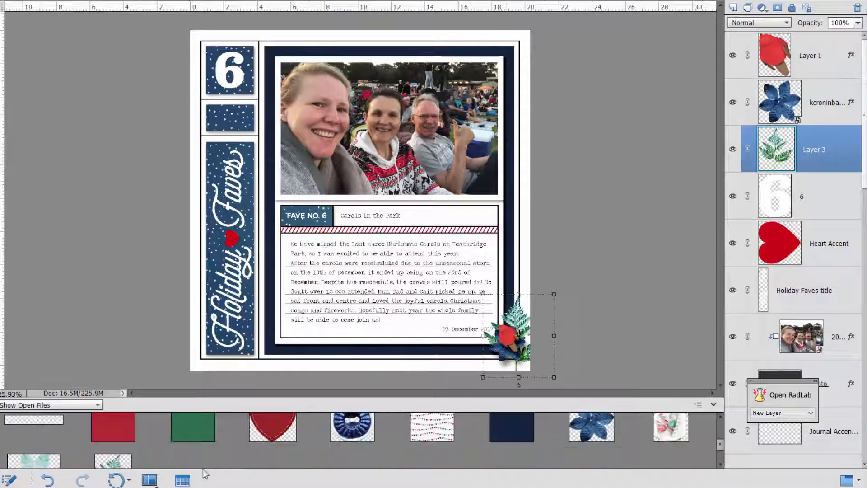
pyautogui.moveTo(42, 465); pyautogui.dragTo(373, 218)
pyautogui.hotkey('ctrl', 'shift', ']')
pyautogui.moveTo(279, 133); pyautogui.dragTo(394, 239)
pyautogui.moveTo(423, 250); pyautogui.dragTo(503, 356)
pyautogui.click(507, 380)
pyautogui.click(763, 2)
pyautogui.doubleClick(740, 50)
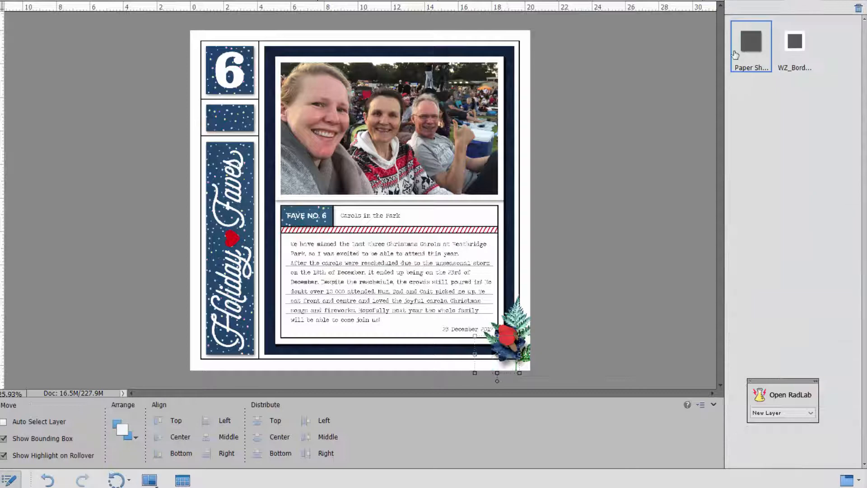
pyautogui.hotkey('ctrl', 'z')
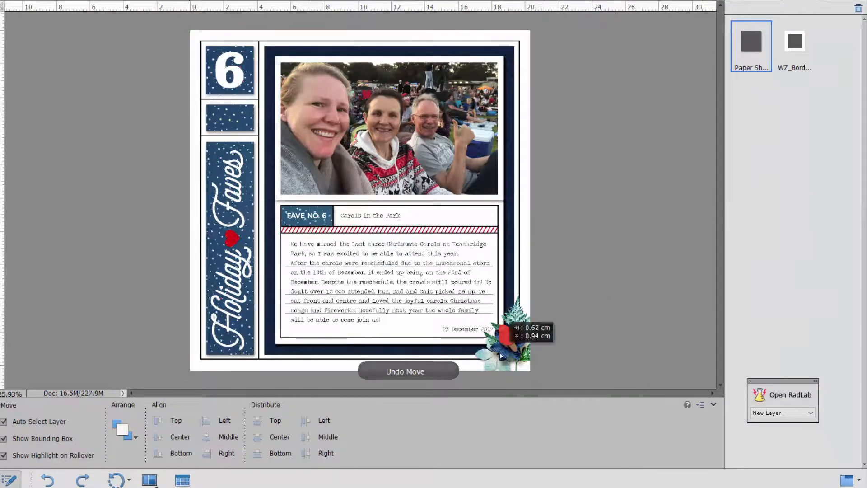
# Pick the red and white twine bow in Elements Organizer and place it on top of the journal page
pyautogui.scroll(5, 507, 385)
pyautogui.scroll(-2, 497, 392)
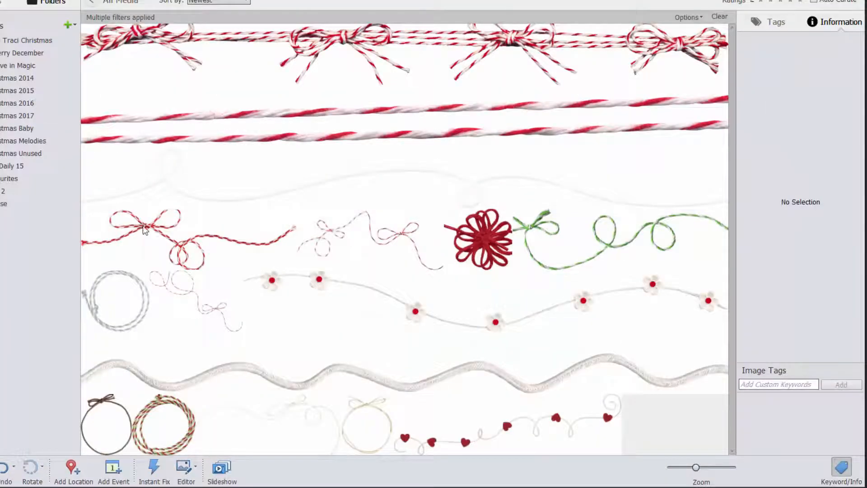
pyautogui.click(144, 231)
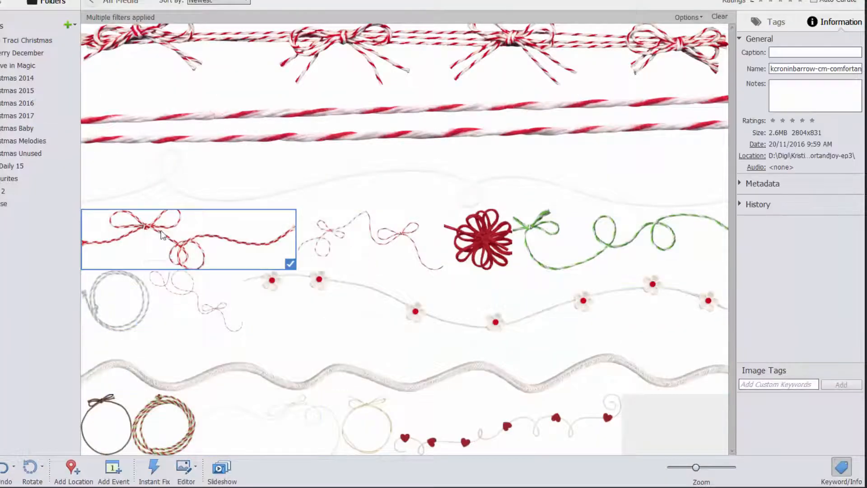
pyautogui.hotkey('ctrl', 'i')
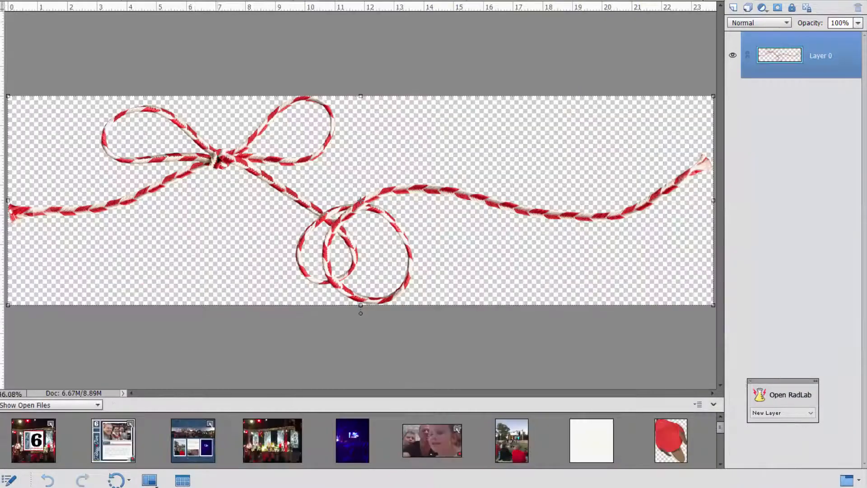
pyautogui.moveTo(216, 164); pyautogui.dragTo(102, 444)
pyautogui.hotkey('ctrl', 'shift', ']')
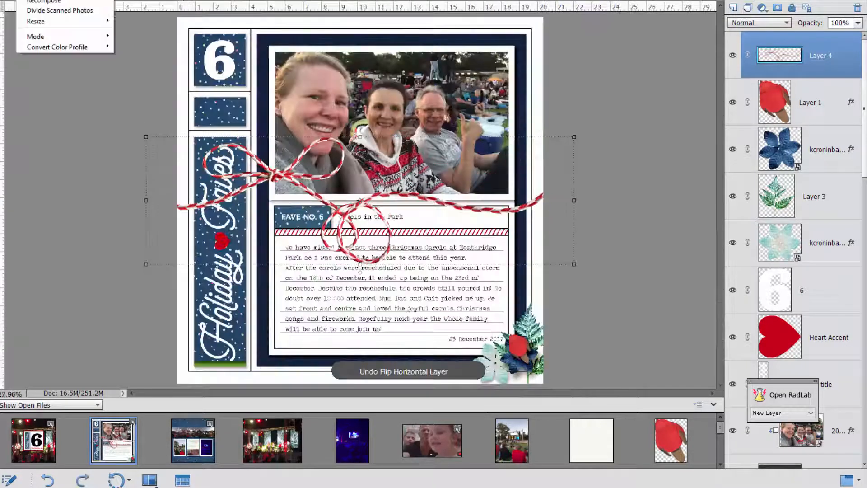
# Flip the twine bow horizontally, scale it down and position it across the corner cluster along the page's lower edge
pyautogui.moveTo(76, 1)
pyautogui.click(181, 67)
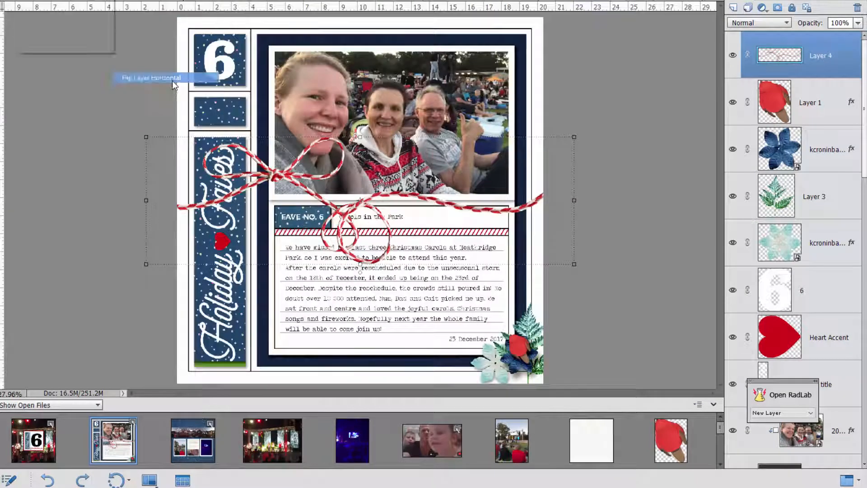
pyautogui.moveTo(146, 137); pyautogui.dragTo(372, 197)
pyautogui.moveTo(509, 214); pyautogui.dragTo(486, 373)
pyautogui.press('Return')
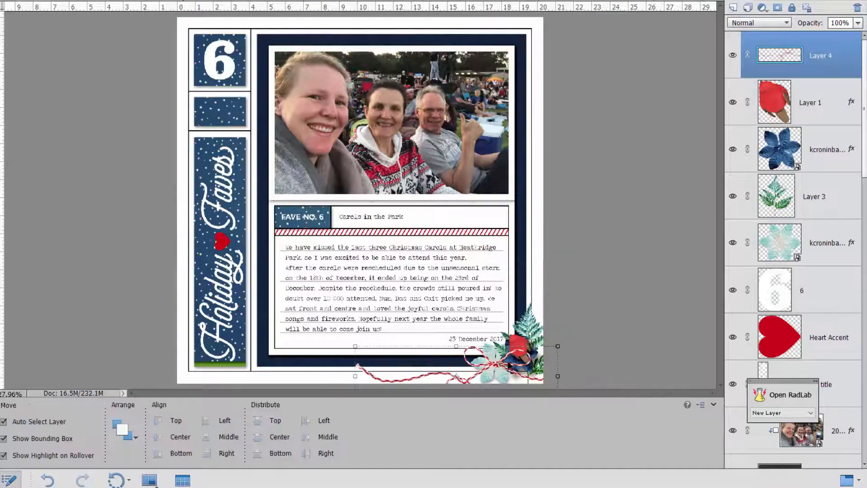
# Restack the twine between the leaf sprig and the pale teal flower, and nudge the dotted blue paper over the title strip
pyautogui.moveTo(811, 144); pyautogui.dragTo(808, 219)
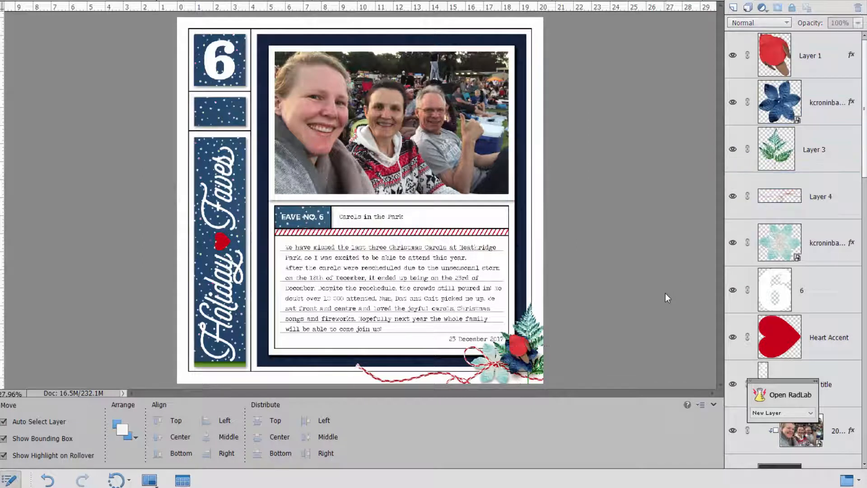
pyautogui.click(212, 149)
pyautogui.moveTo(206, 165); pyautogui.dragTo(207, 165)
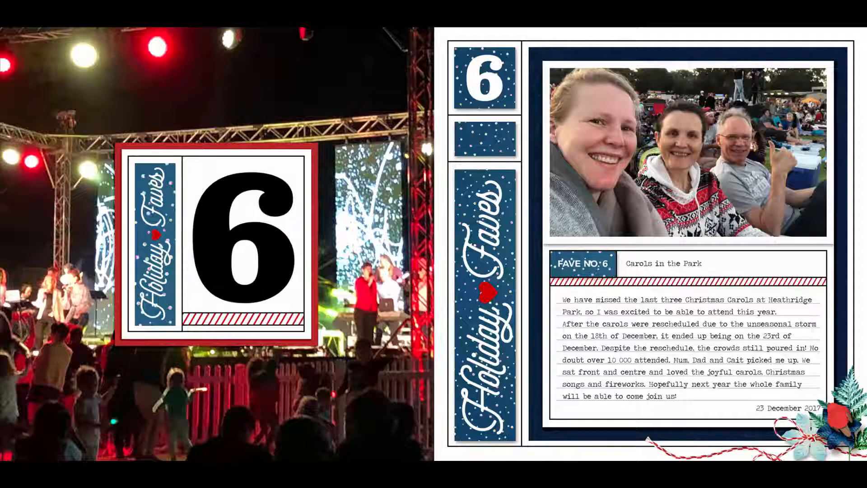